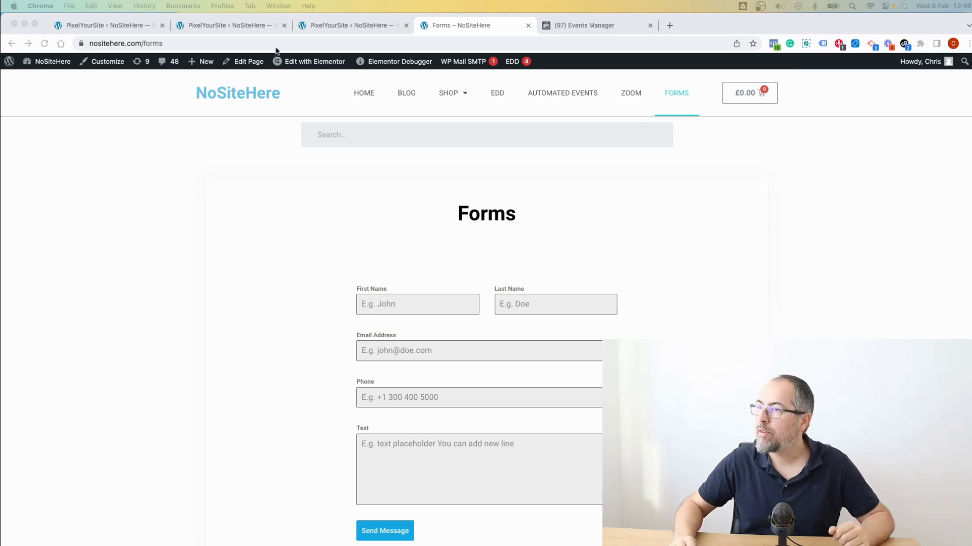
# Start a new event from the PixelYourSite Pro events settings.
pyautogui.click(346, 28)
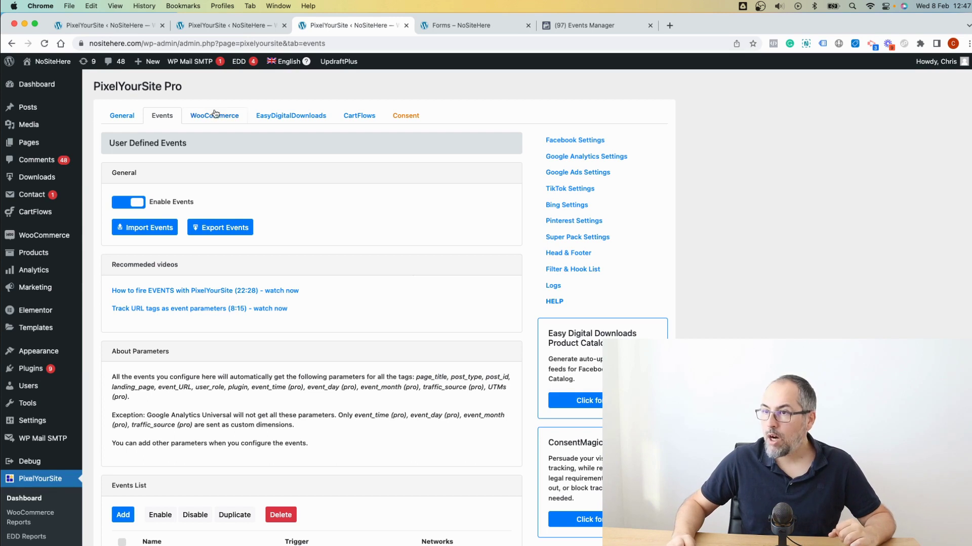
pyautogui.scroll(-2, 391, 252)
pyautogui.scroll(-3, 391, 252)
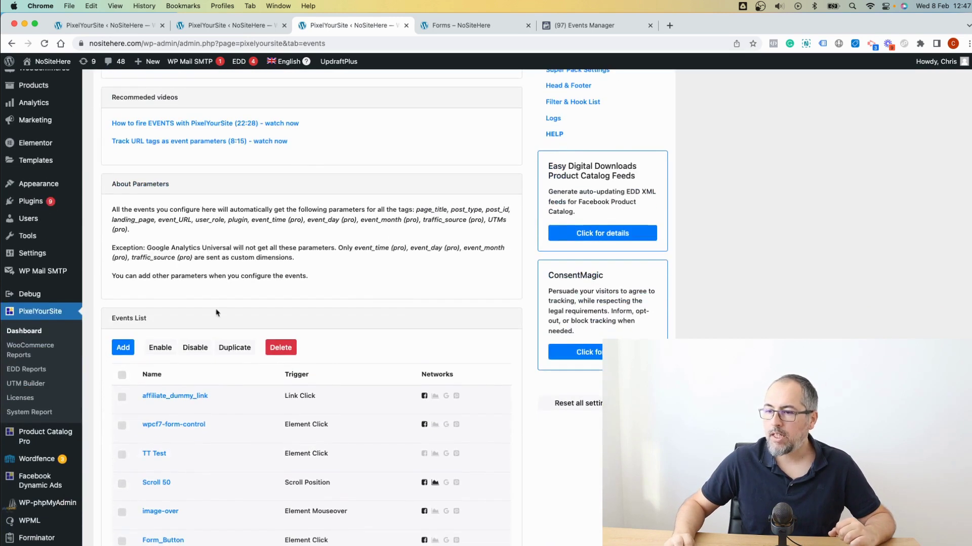
pyautogui.click(123, 347)
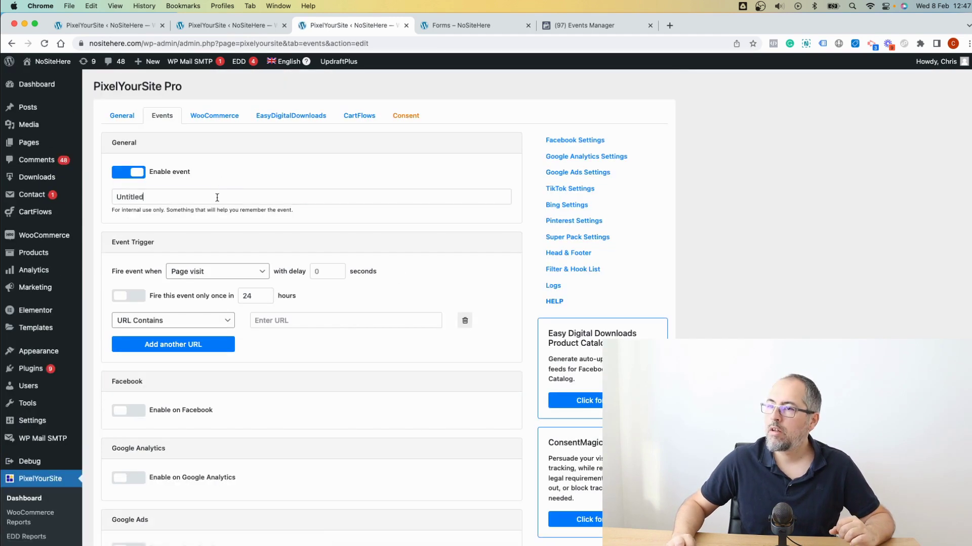
# Rename the Untitled event to 'Lead Forminator'.
pyautogui.doubleClick(217, 197)
pyautogui.write('Lead')
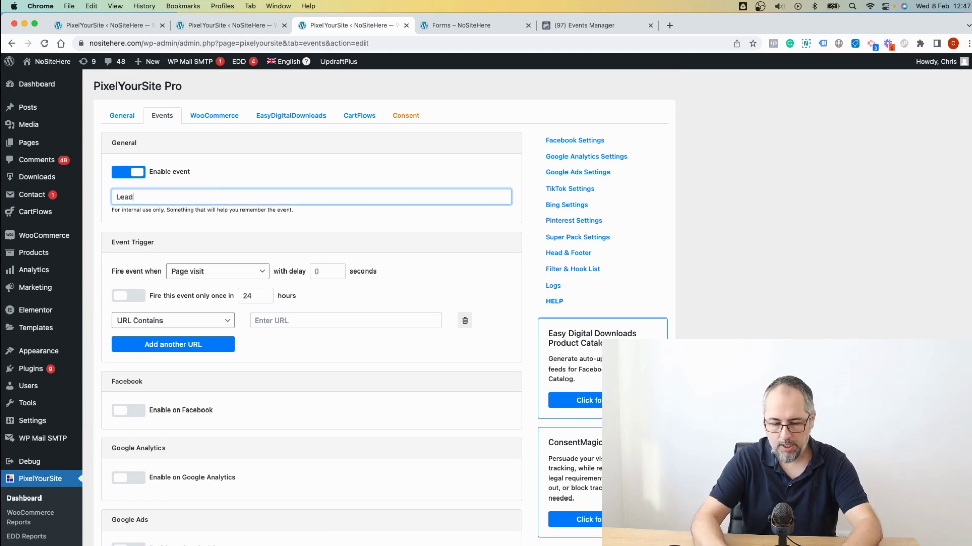
pyautogui.write(' Formi')
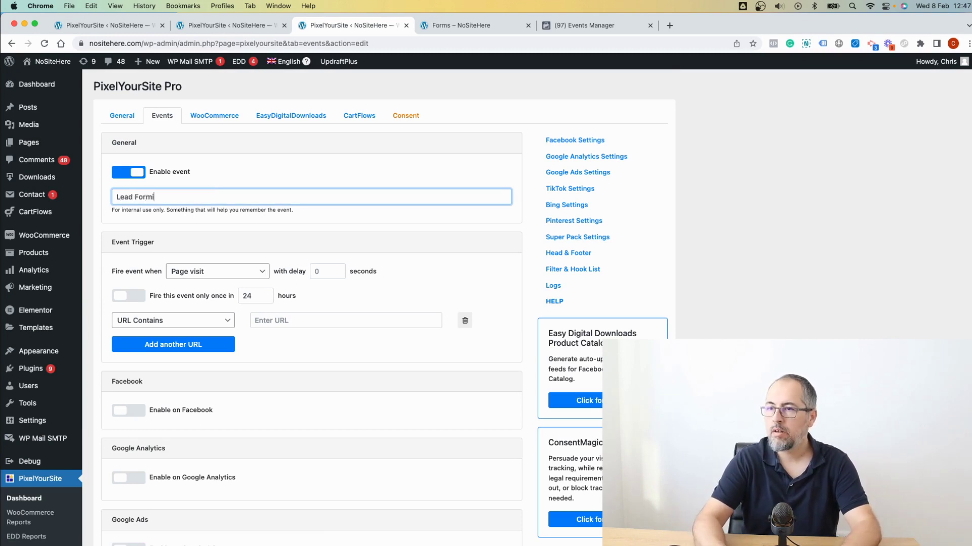
pyautogui.write('nator')
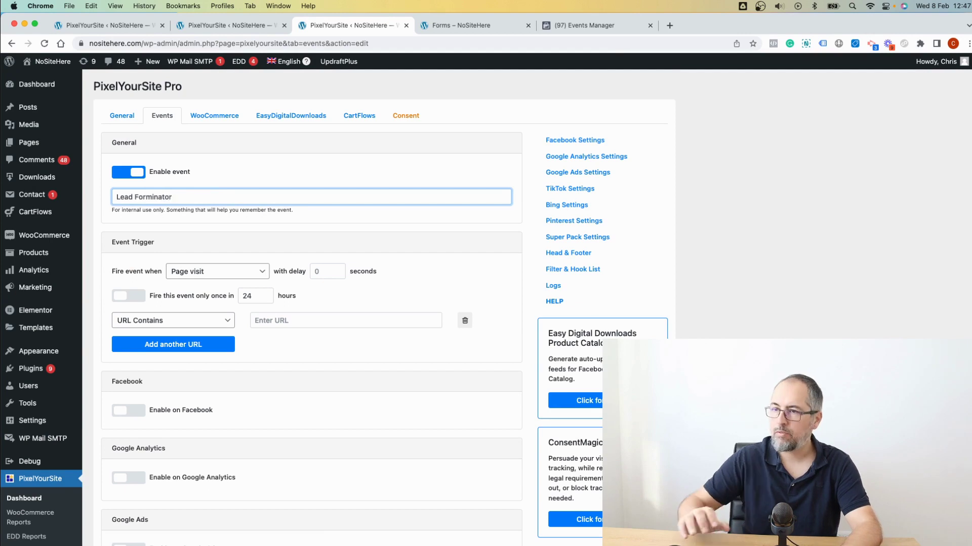
pyautogui.click(345, 189)
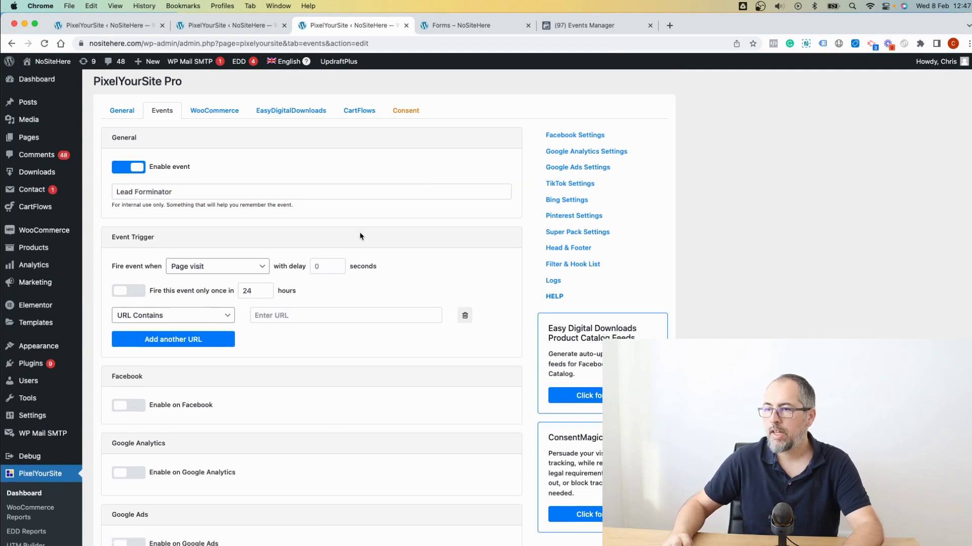
pyautogui.scroll(-3, 359, 232)
# Trigger the event on Forminator forms Simple Contact Form (ID 144) and forminator-2 (ID 15378).
pyautogui.click(263, 213)
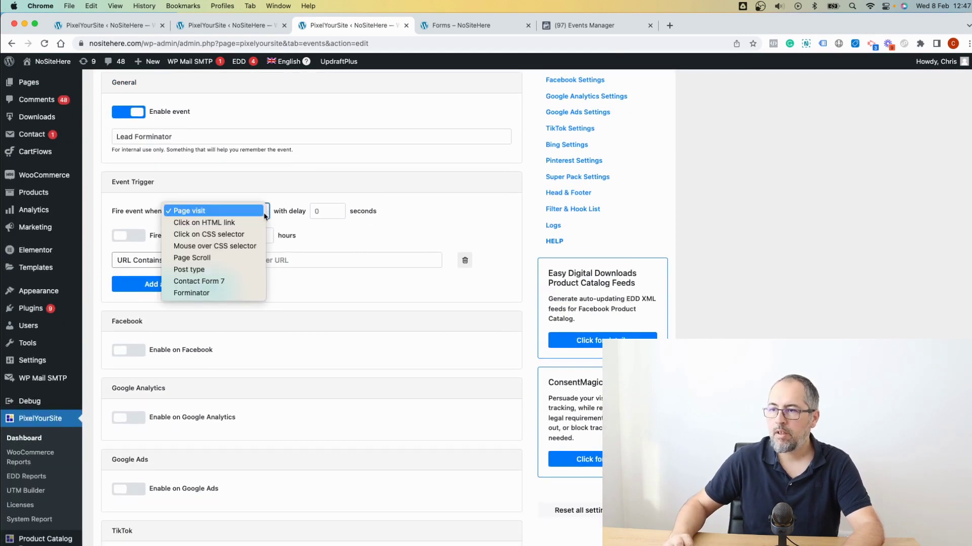
pyautogui.click(212, 293)
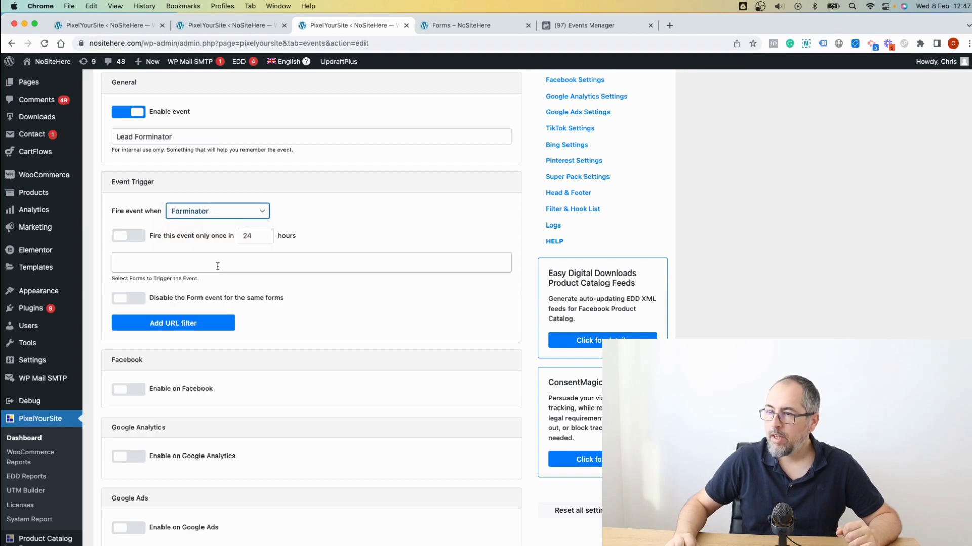
pyautogui.click(218, 265)
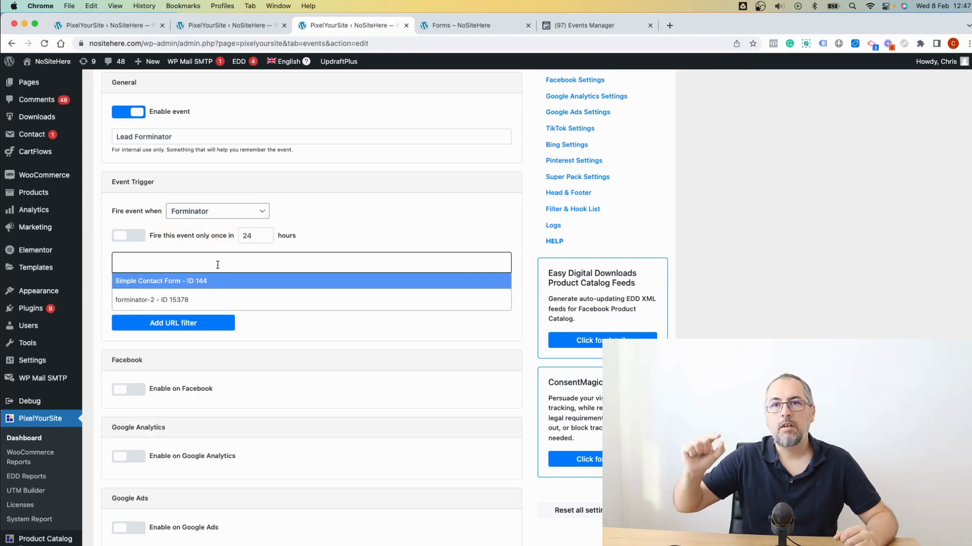
pyautogui.click(186, 281)
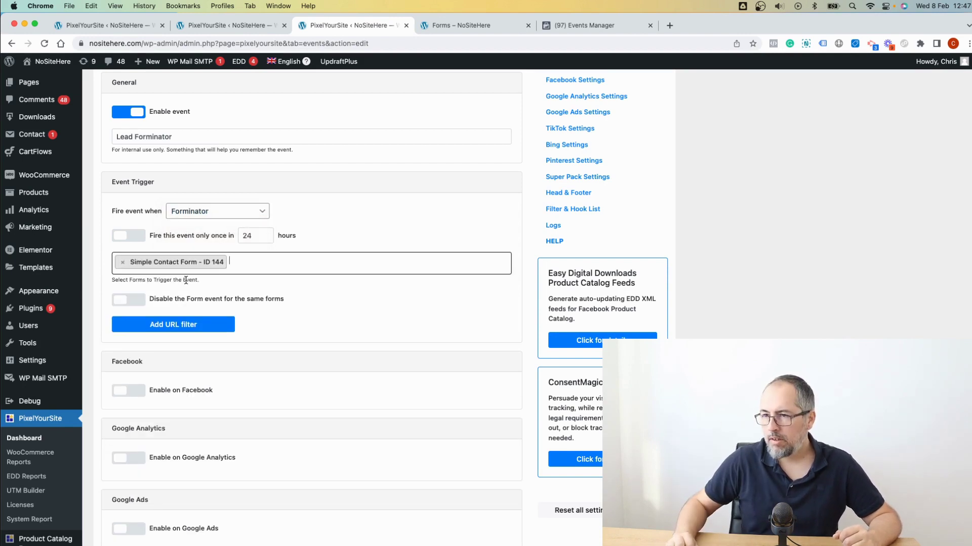
pyautogui.click(289, 261)
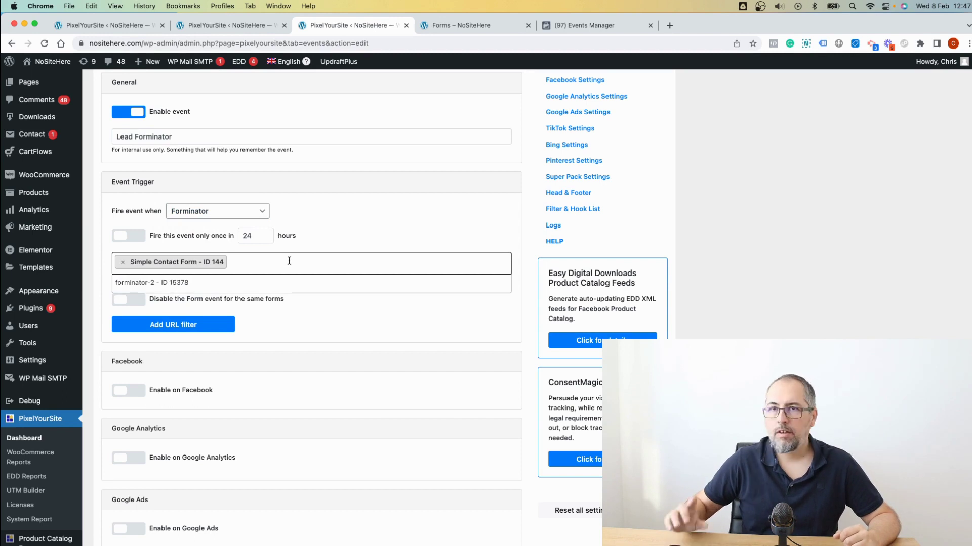
pyautogui.click(211, 282)
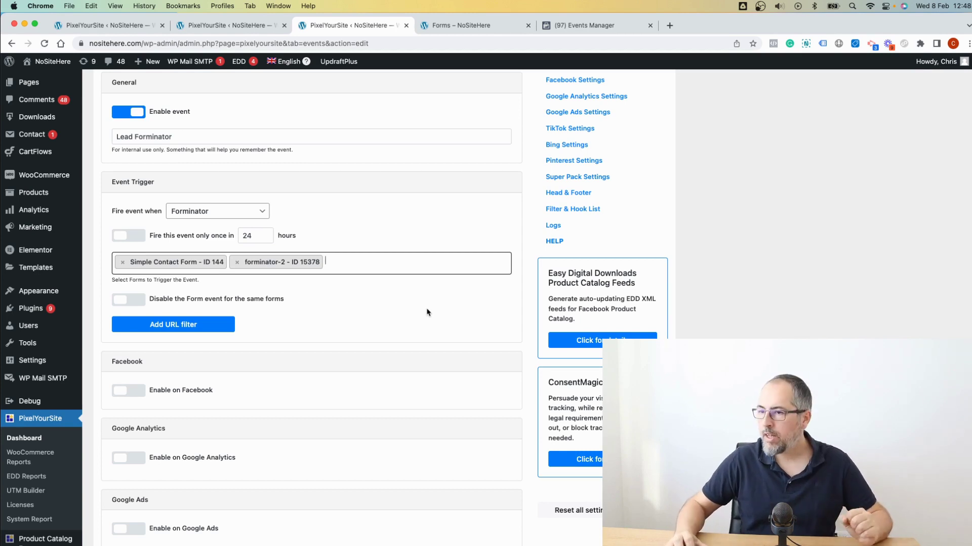
# Enable Facebook for the event and set its event type to Lead.
pyautogui.click(400, 314)
pyautogui.scroll(-1, 400, 313)
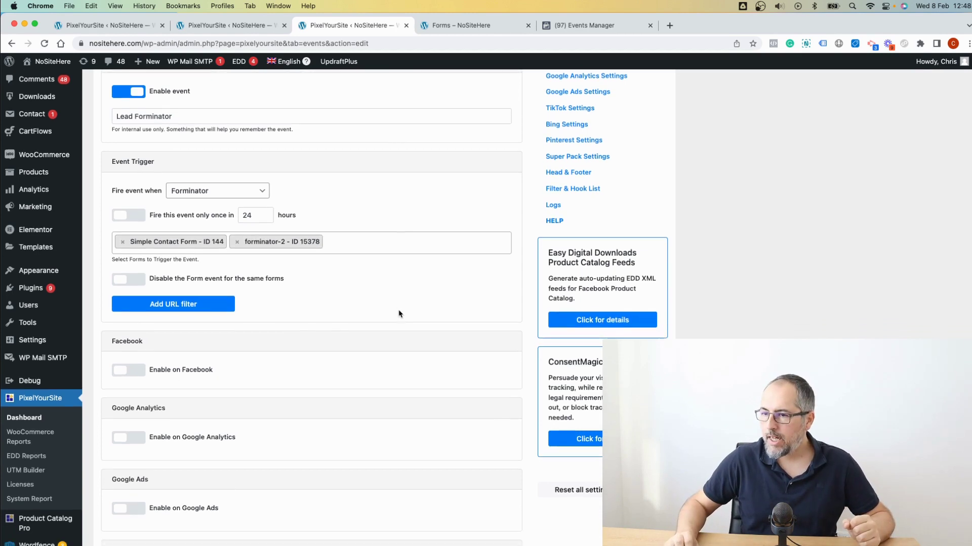
pyautogui.click(158, 373)
pyautogui.scroll(-5, 290, 343)
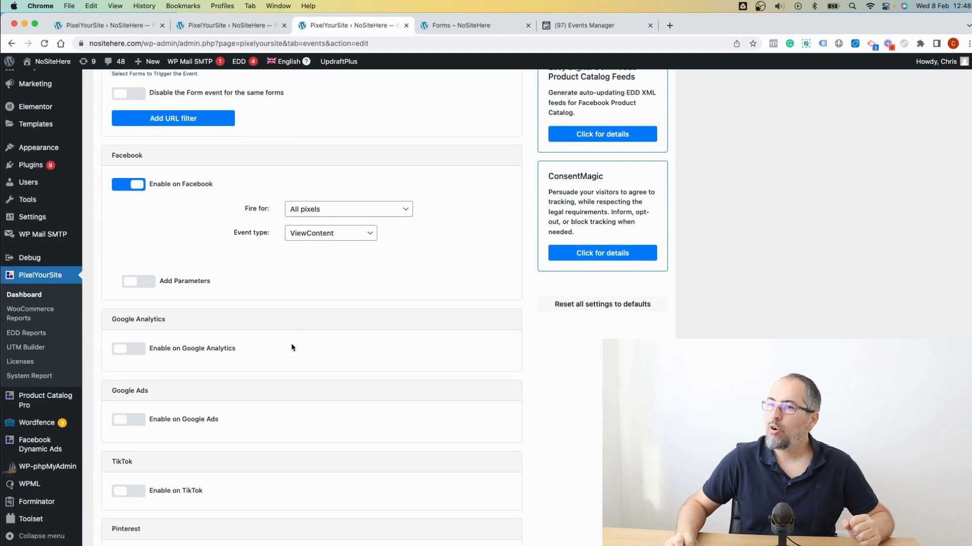
pyautogui.scroll(-3, 287, 343)
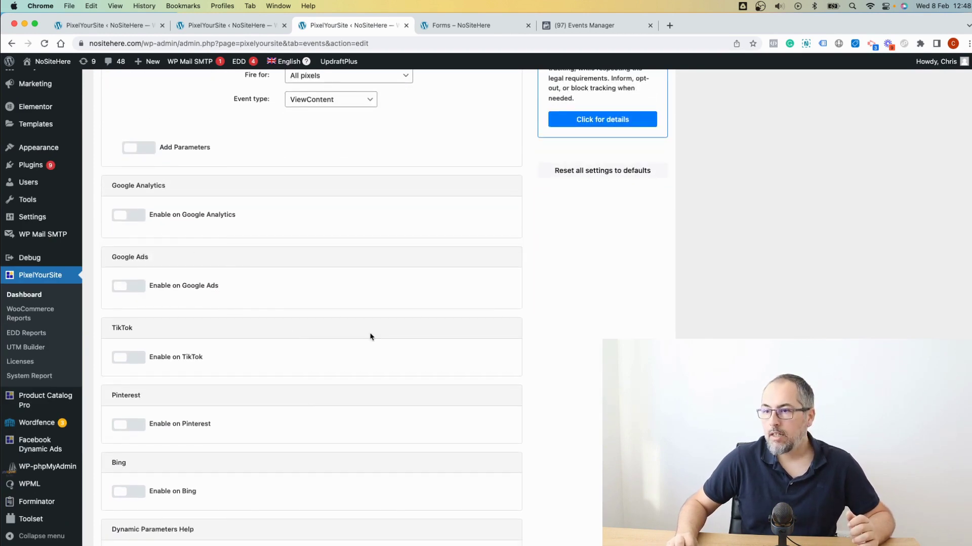
pyautogui.scroll(6, 333, 346)
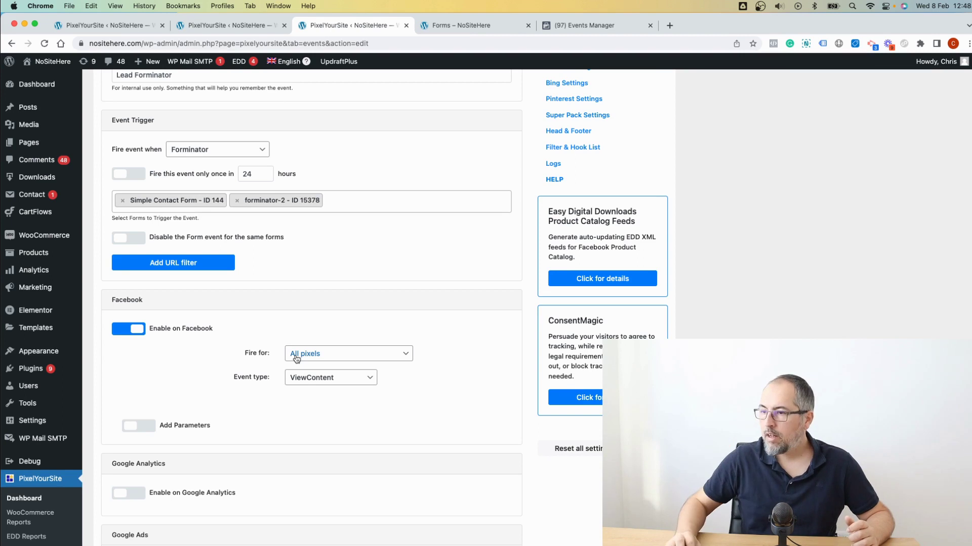
pyautogui.click(366, 383)
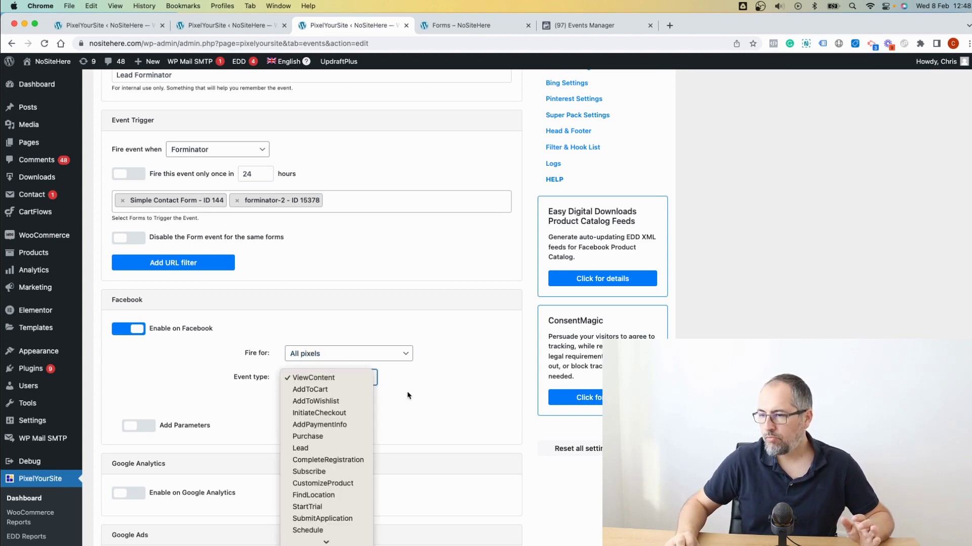
pyautogui.click(327, 452)
# Try a custom parameter row, then remove it and turn extra parameters off.
pyautogui.click(144, 431)
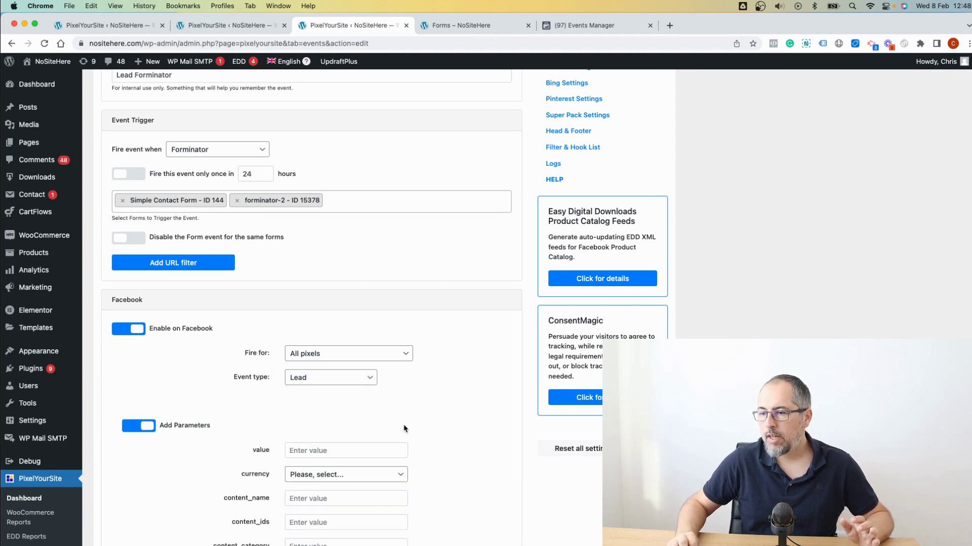
pyautogui.scroll(-4, 404, 429)
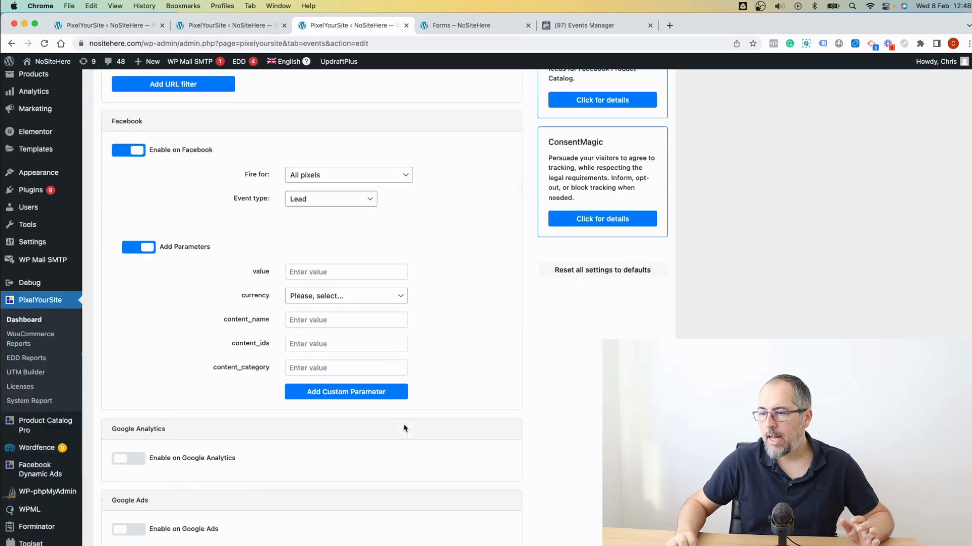
pyautogui.click(360, 393)
pyautogui.click(435, 397)
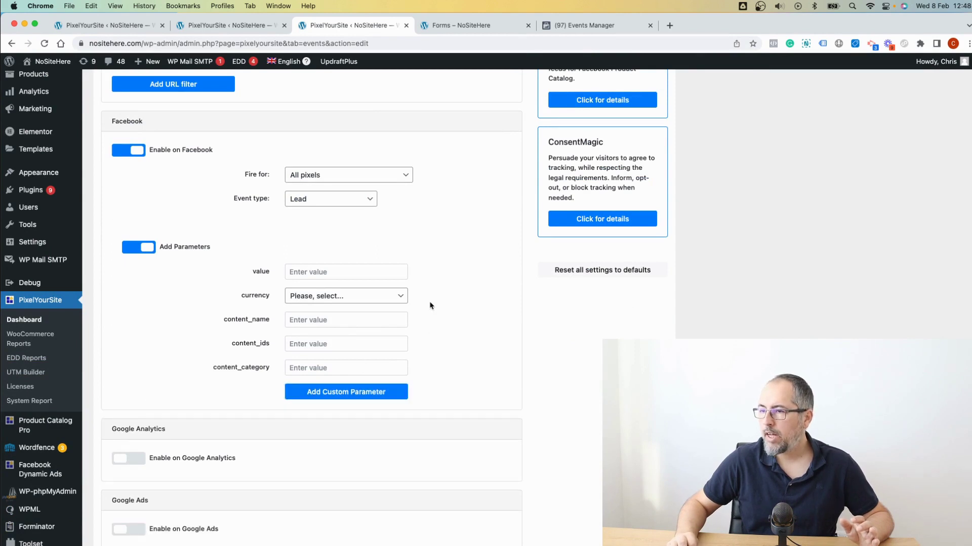
pyautogui.click(149, 253)
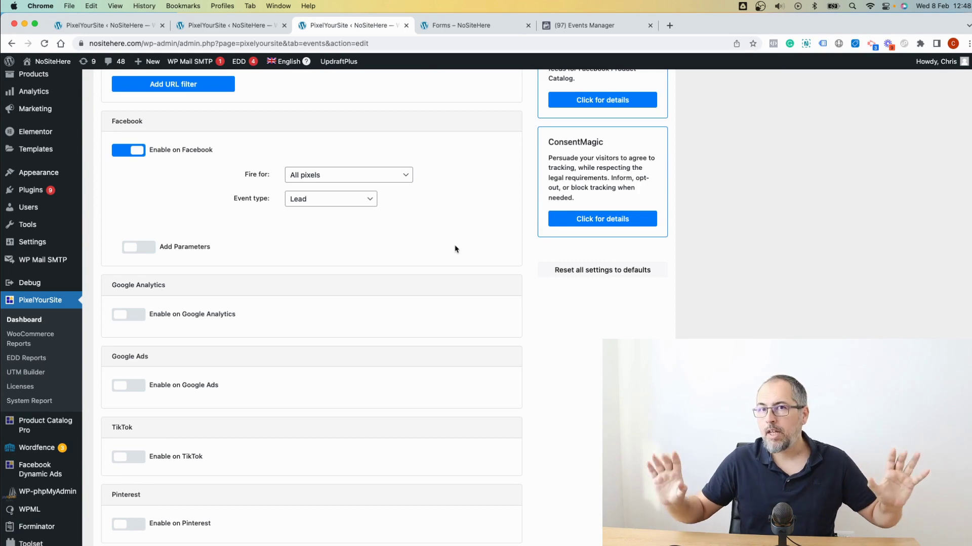
pyautogui.scroll(5, 453, 238)
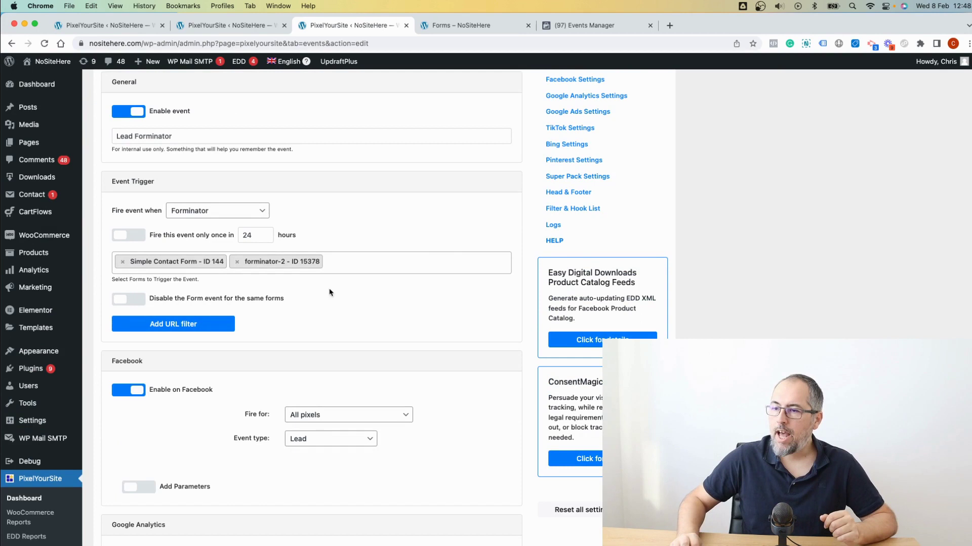
# Leave 'Disable the Form event for the same forms' off and save the Lead Forminator event.
pyautogui.click(137, 300)
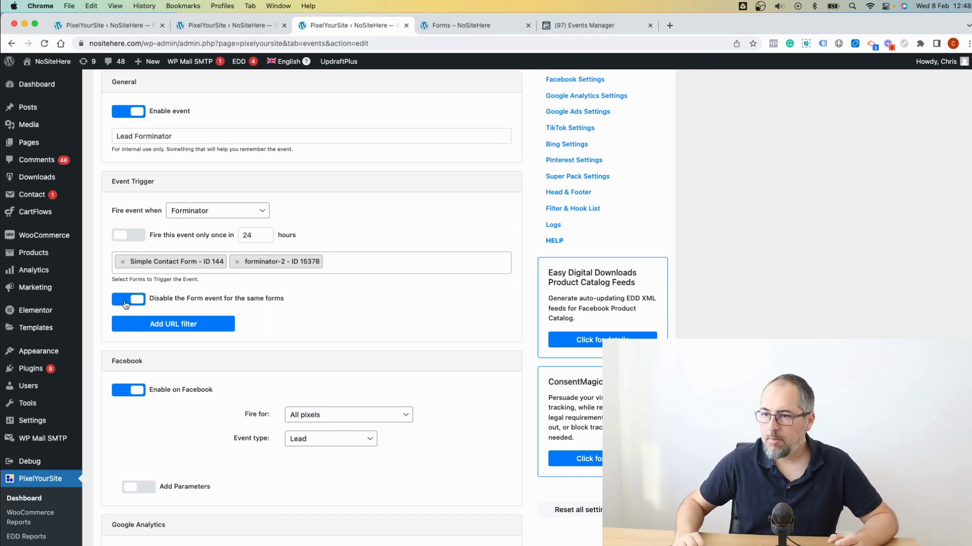
pyautogui.click(125, 304)
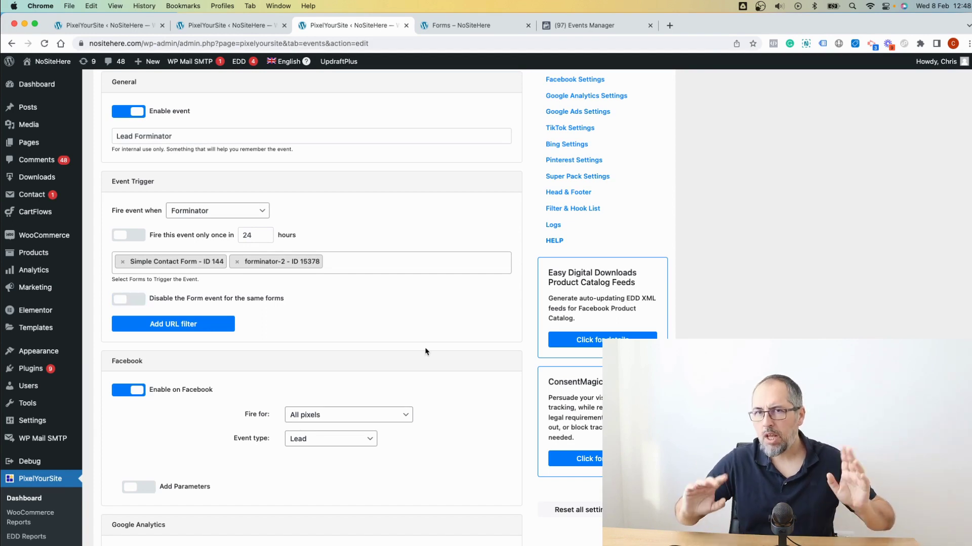
pyautogui.scroll(-10, 425, 351)
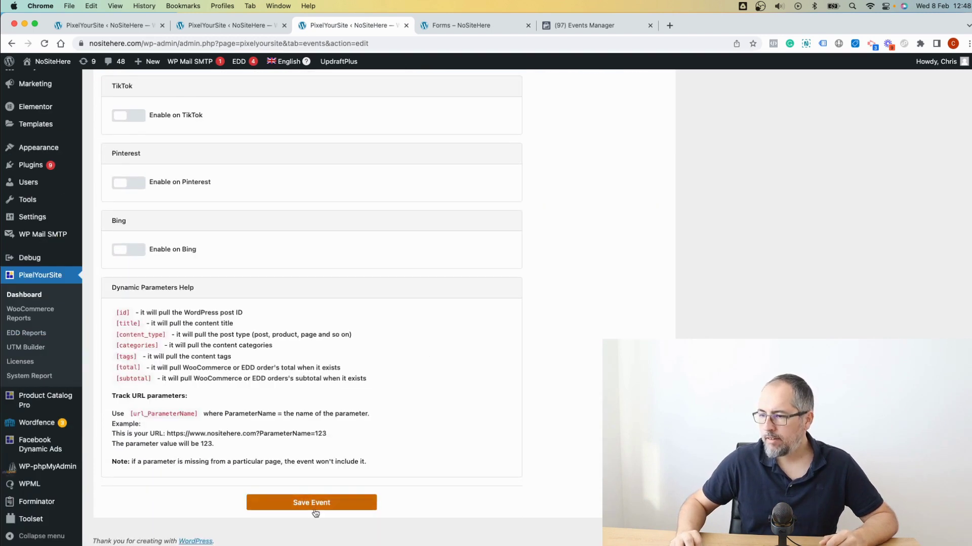
pyautogui.click(320, 502)
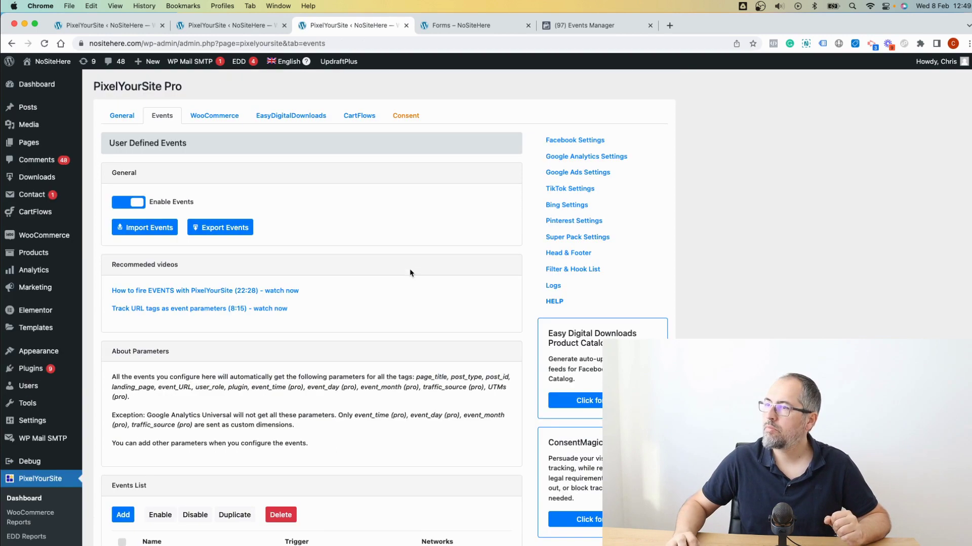
# Reload the Forms page, autofill the contact form with saved sample details and send it.
pyautogui.click(483, 25)
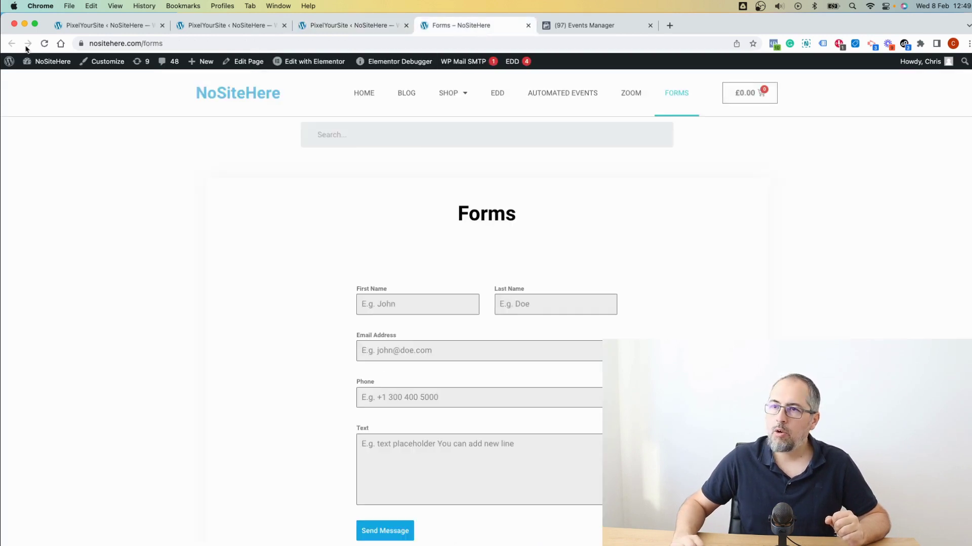
pyautogui.click(44, 44)
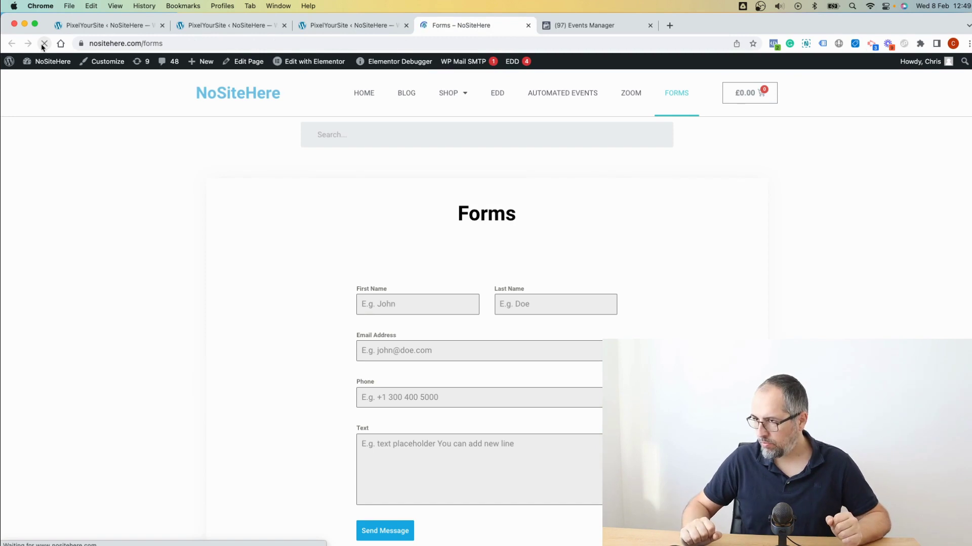
pyautogui.click(422, 301)
pyautogui.click(430, 334)
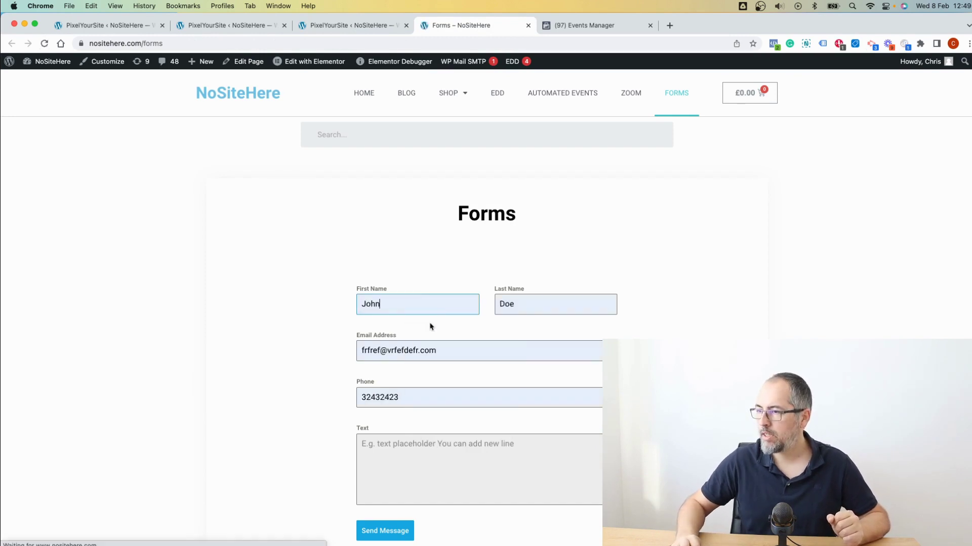
pyautogui.scroll(-4, 648, 305)
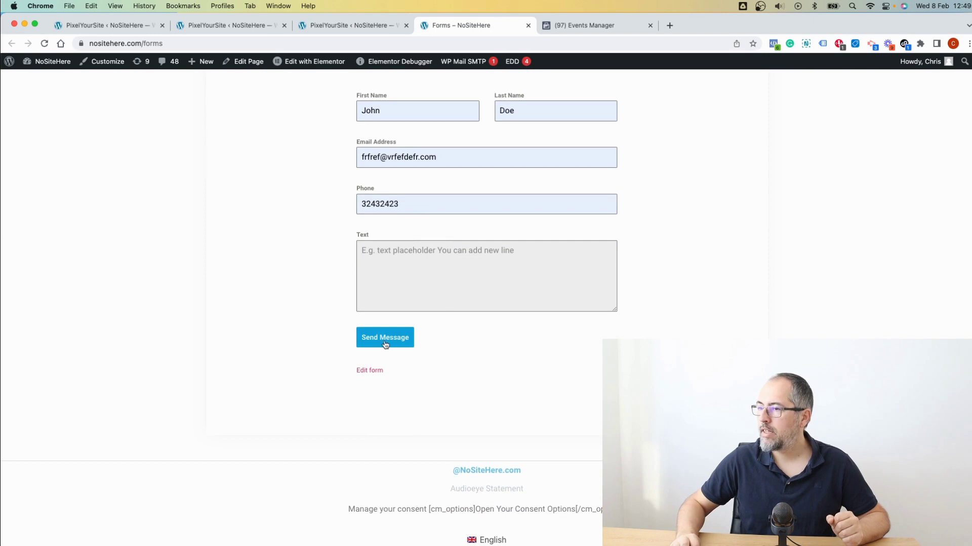
pyautogui.click(383, 342)
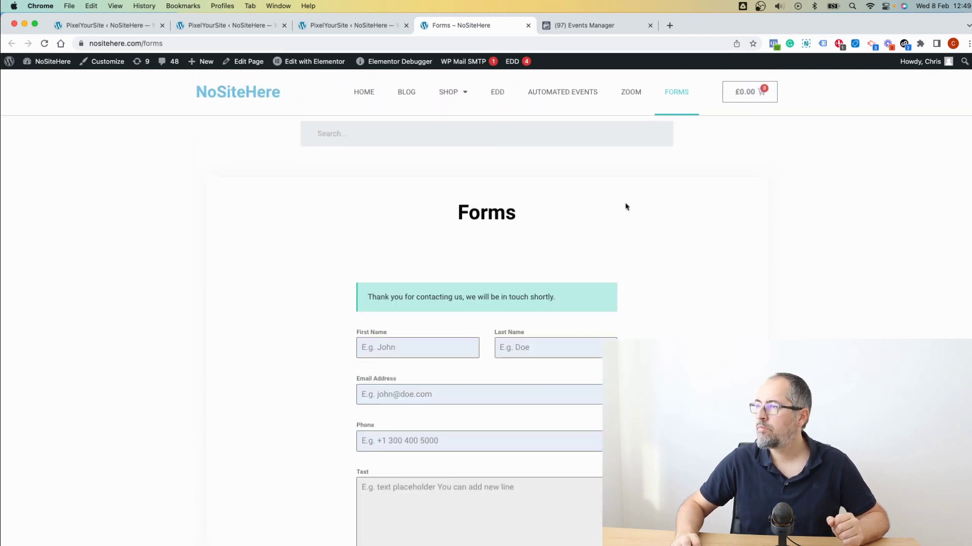
pyautogui.click(773, 44)
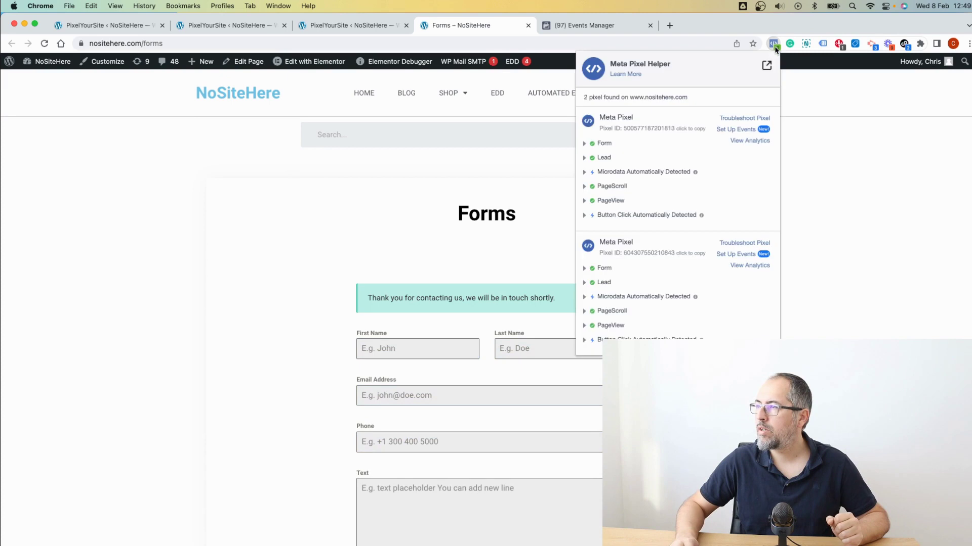
pyautogui.click(604, 158)
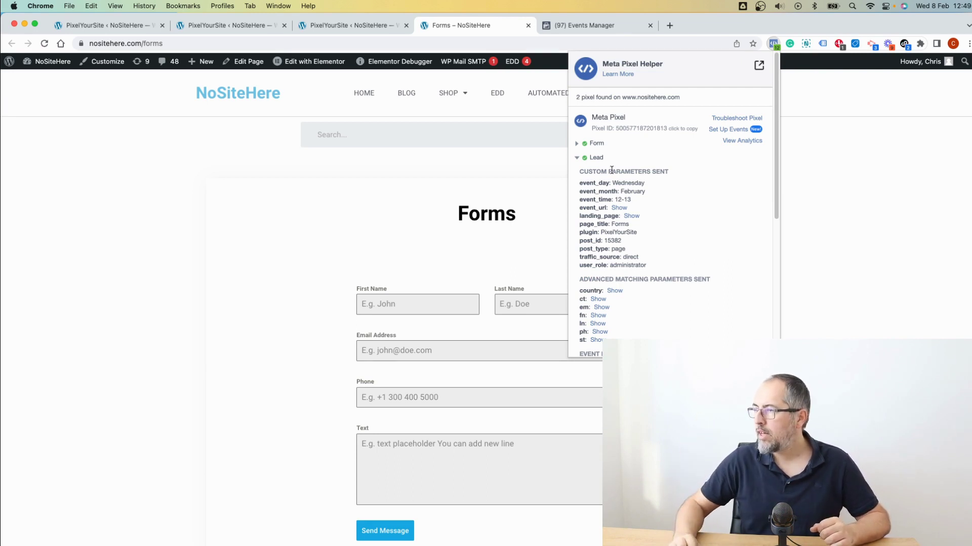
pyautogui.click(596, 161)
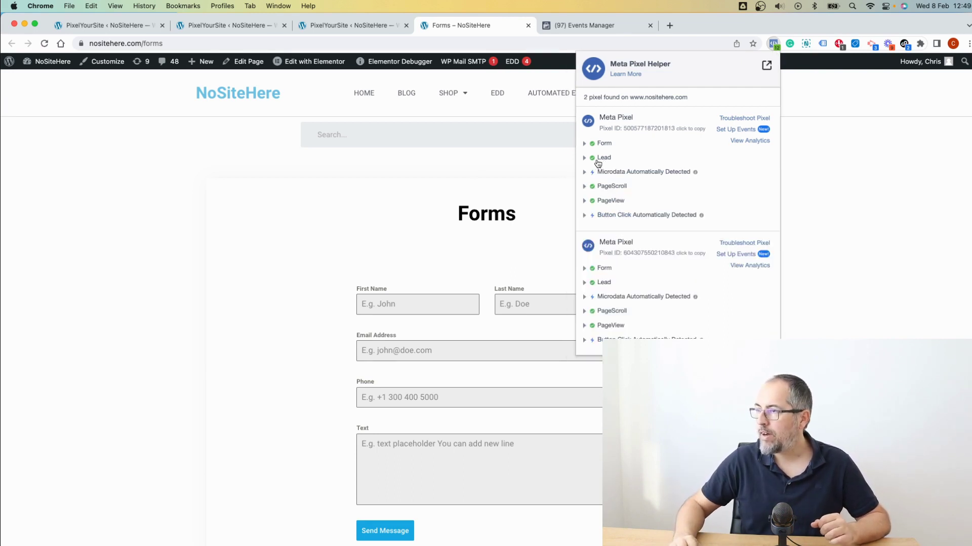
pyautogui.click(540, 231)
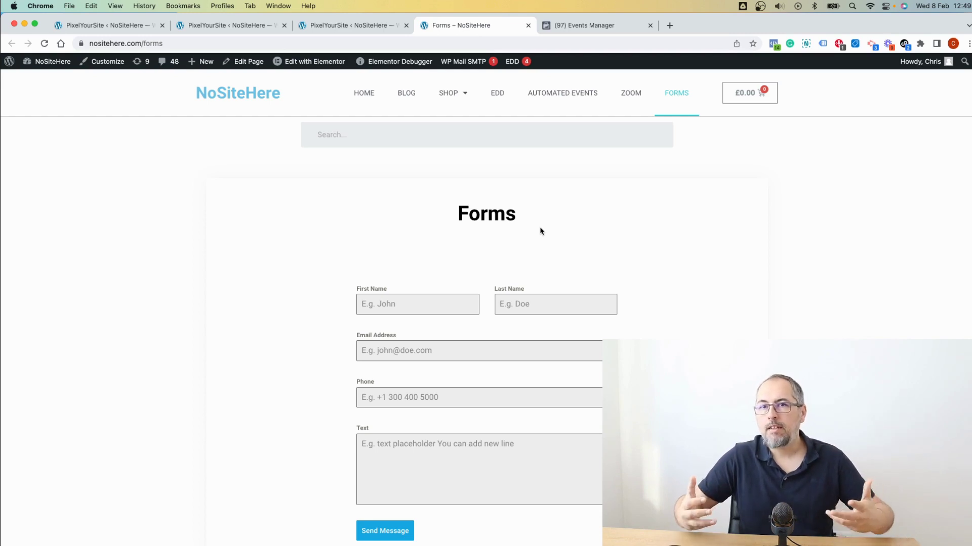
# Remove the Lead Forminator event from the PixelYourSite Events list.
pyautogui.click(377, 27)
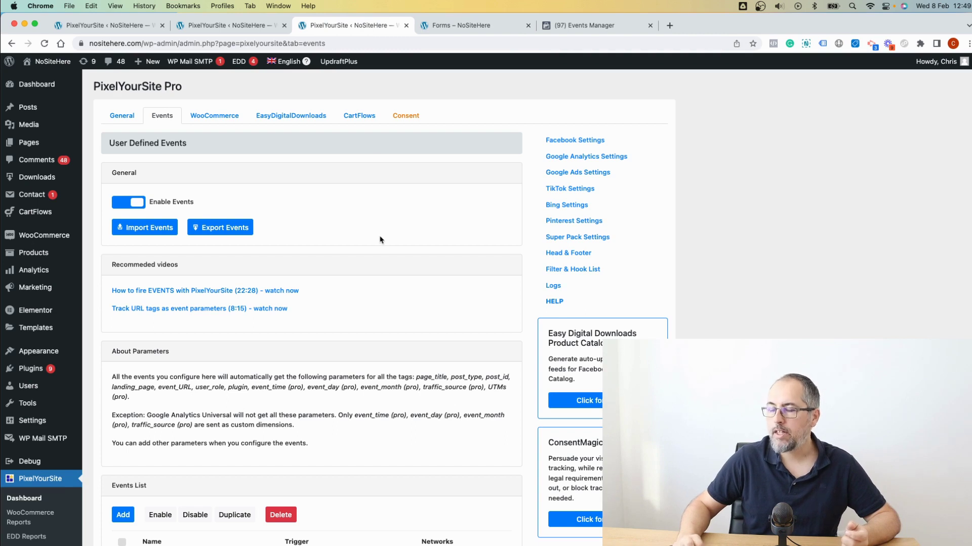
pyautogui.scroll(-5, 380, 240)
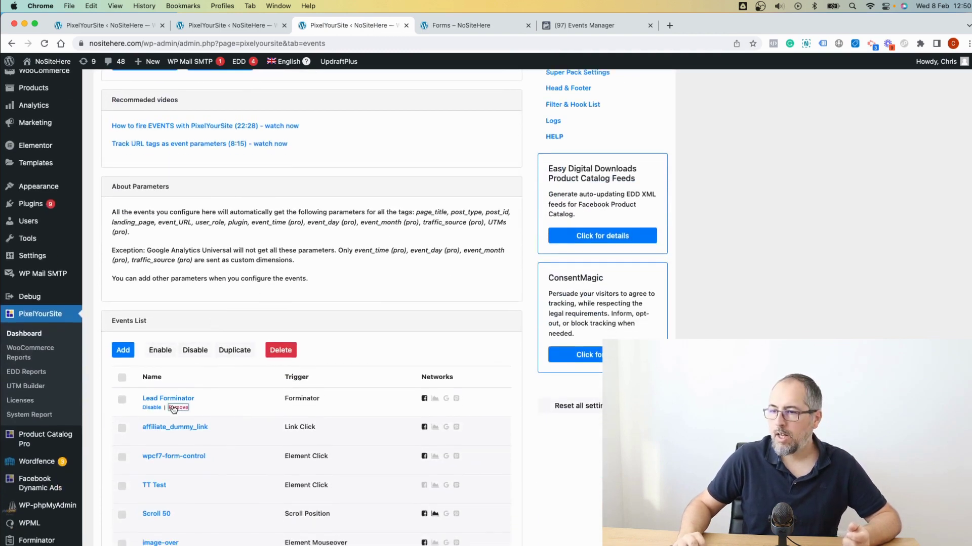
pyautogui.click(172, 407)
pyautogui.click(545, 323)
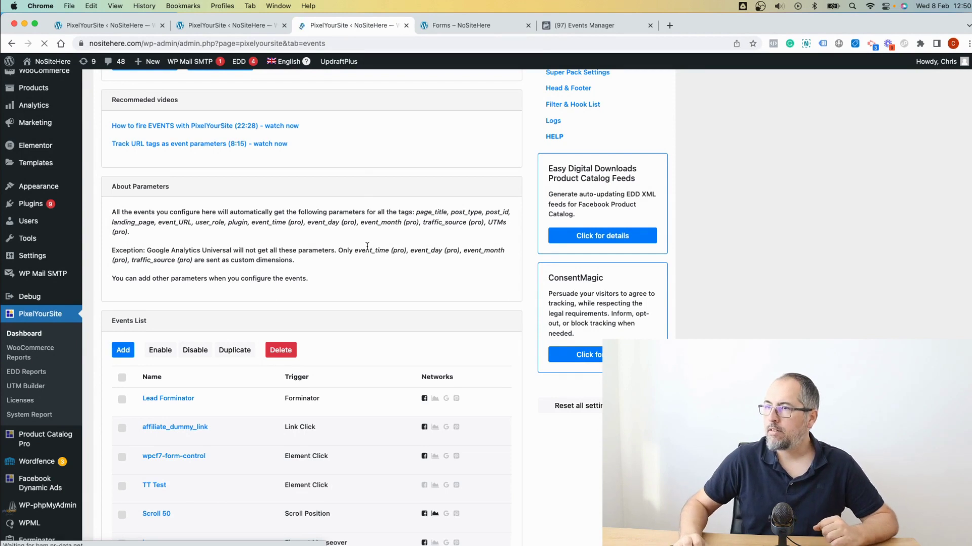
# Add a new event named 'Lead CSS Selector' triggered by Click on CSS selector.
pyautogui.click(123, 188)
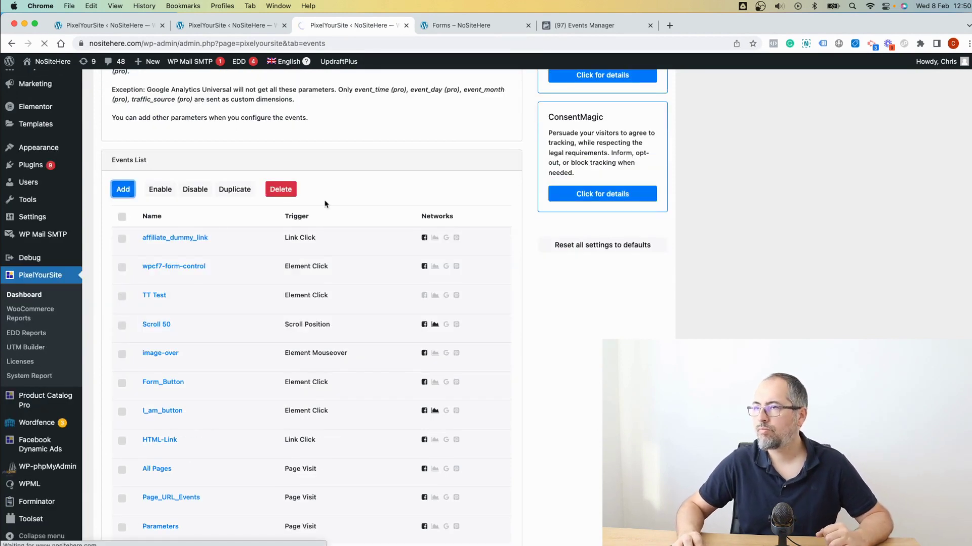
pyautogui.doubleClick(231, 197)
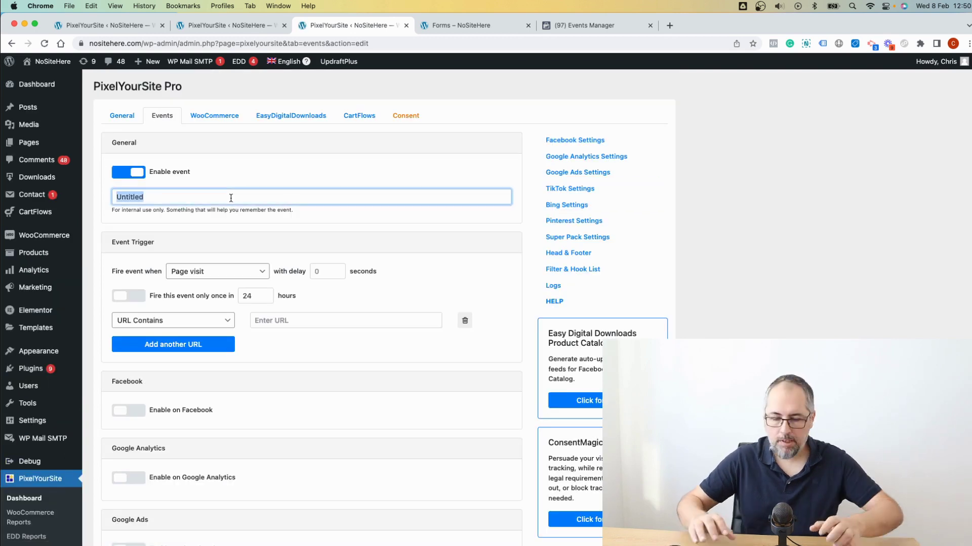
pyautogui.write('Lead C')
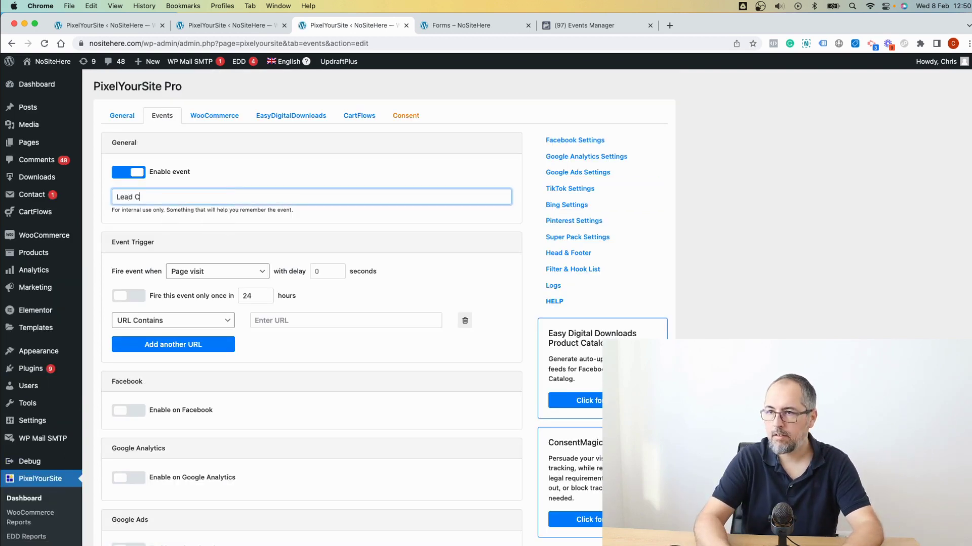
pyautogui.write('SS Selector')
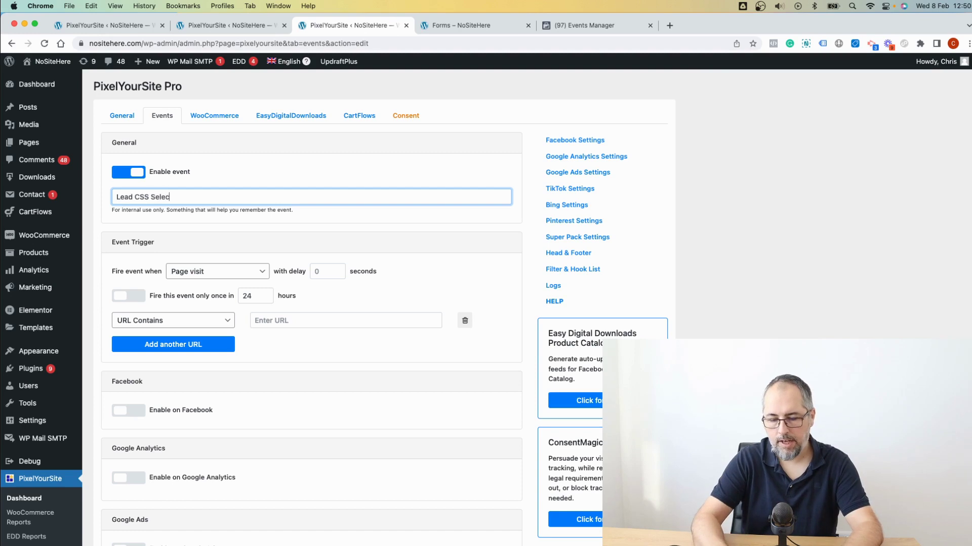
pyautogui.click(260, 271)
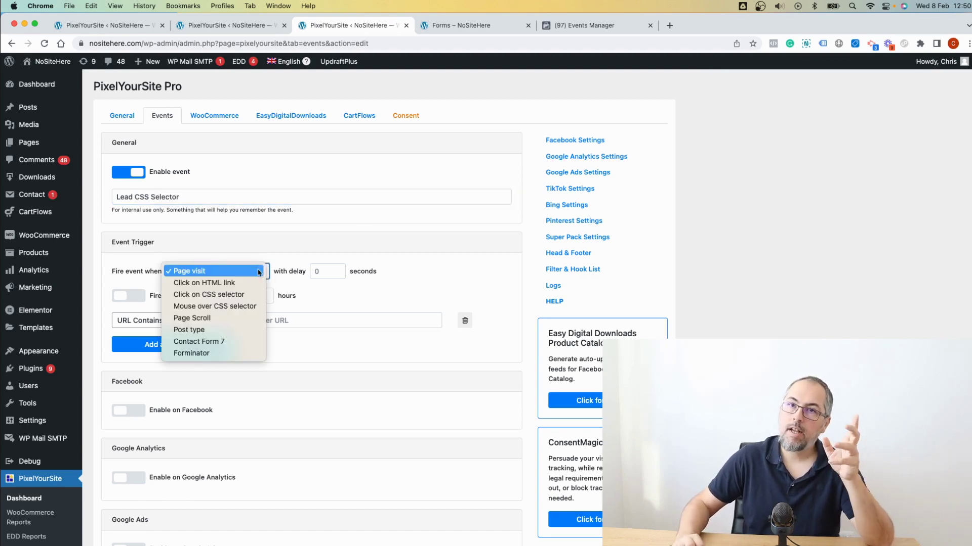
pyautogui.click(247, 296)
# Inspect the Send Message button in DevTools and select its forminator-button class name.
pyautogui.click(473, 33)
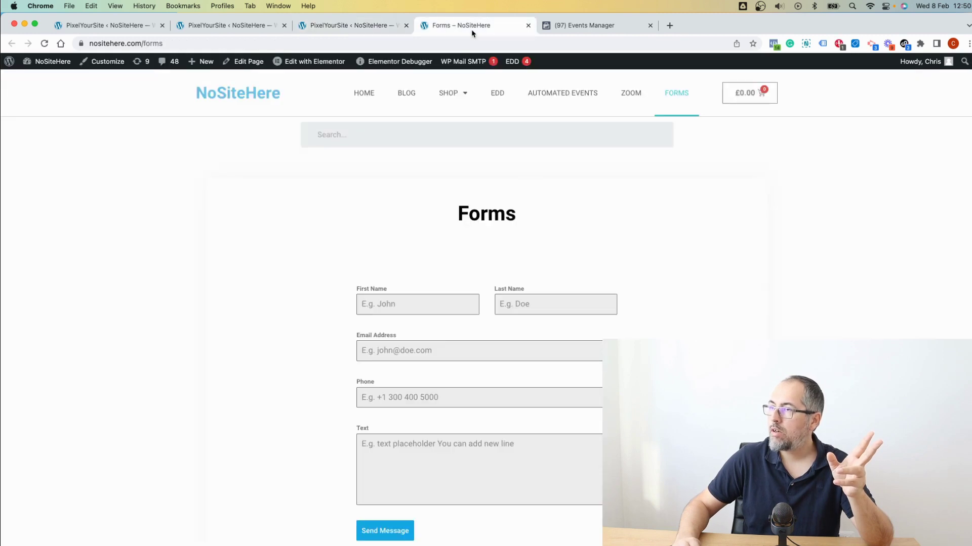
pyautogui.scroll(-3, 310, 271)
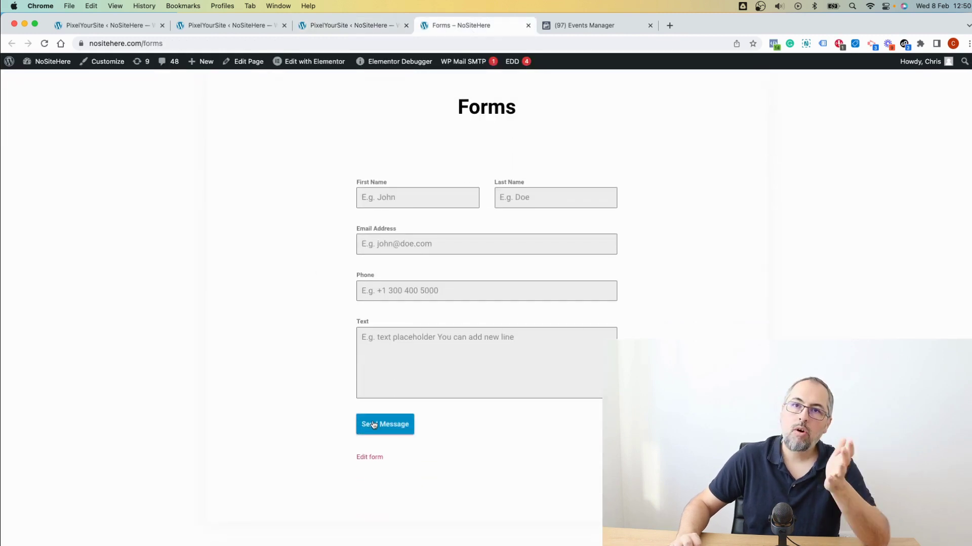
pyautogui.rightClick(373, 425)
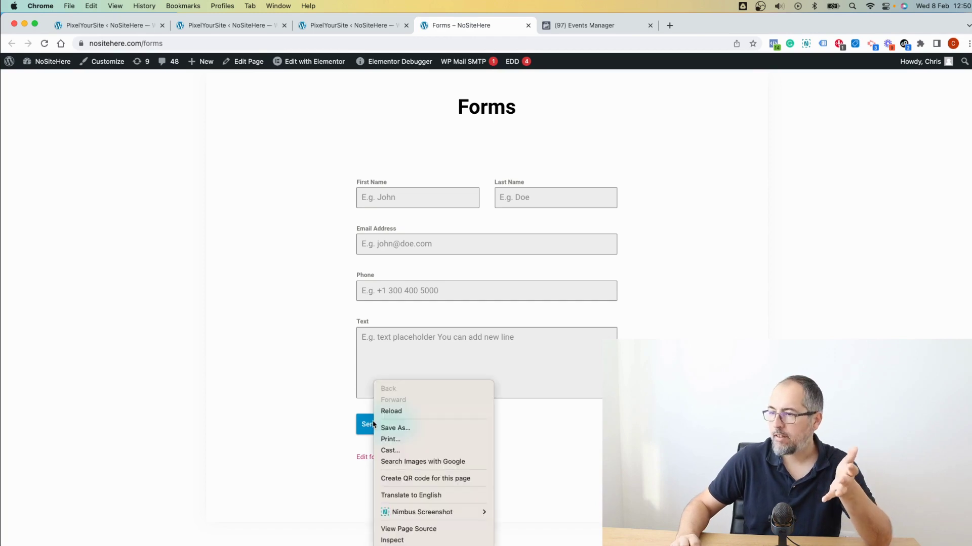
pyautogui.click(392, 540)
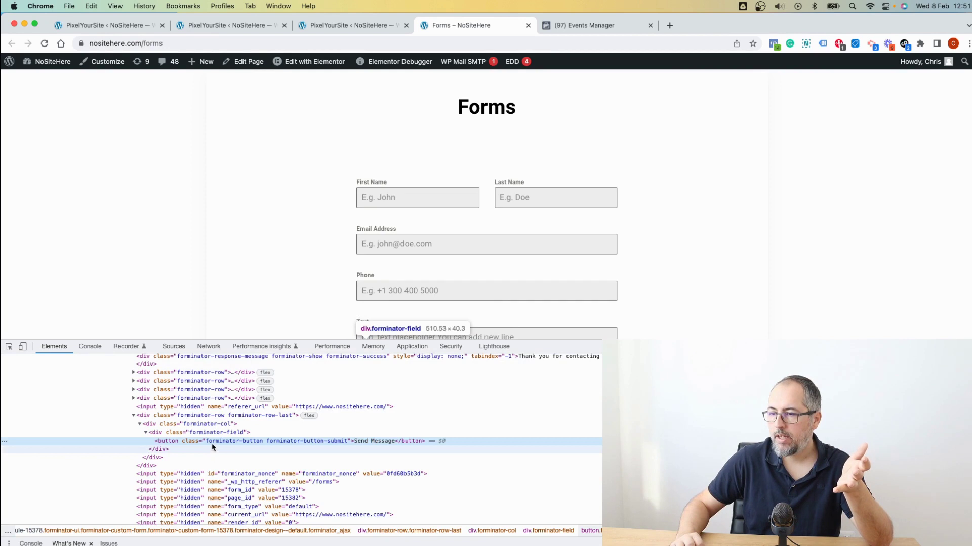
pyautogui.doubleClick(207, 441)
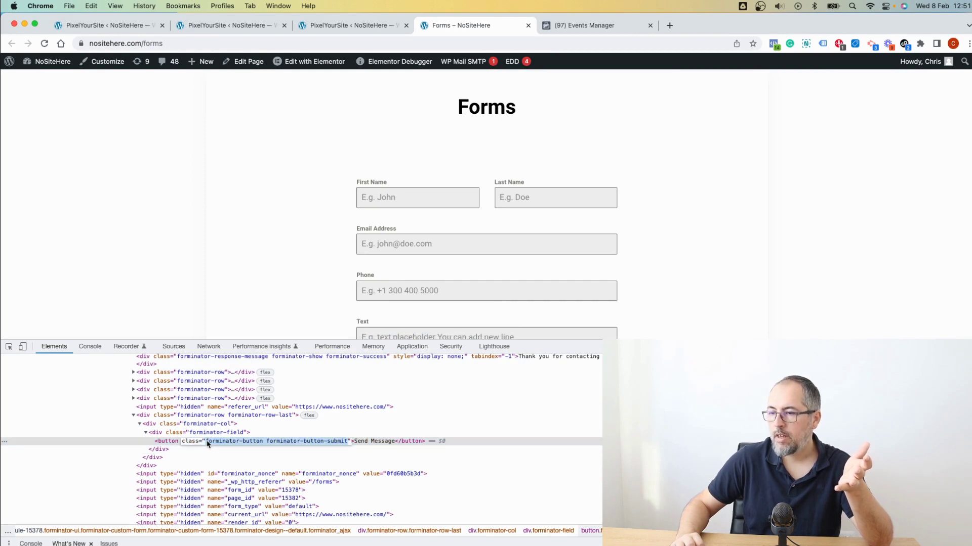
pyautogui.moveTo(207, 443); pyautogui.dragTo(263, 444)
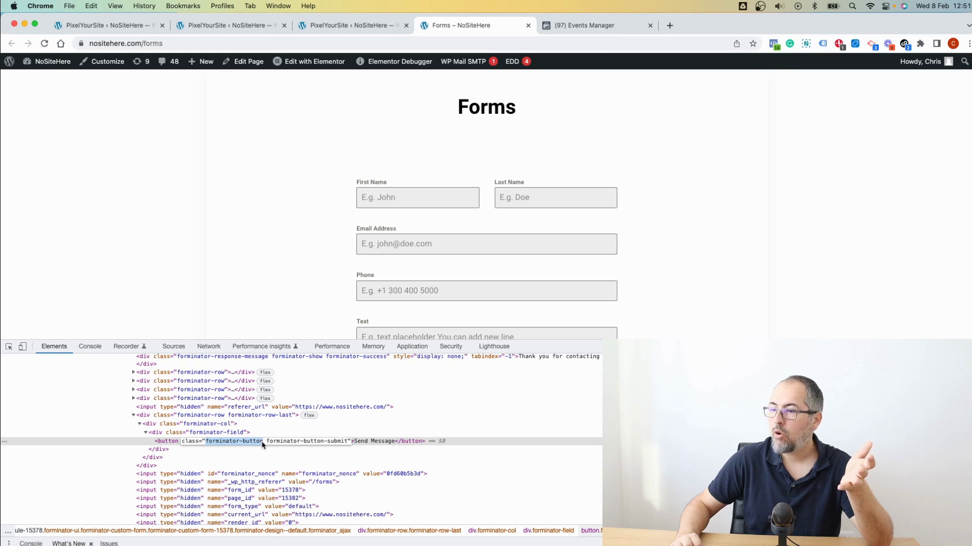
pyautogui.rightClick(263, 444)
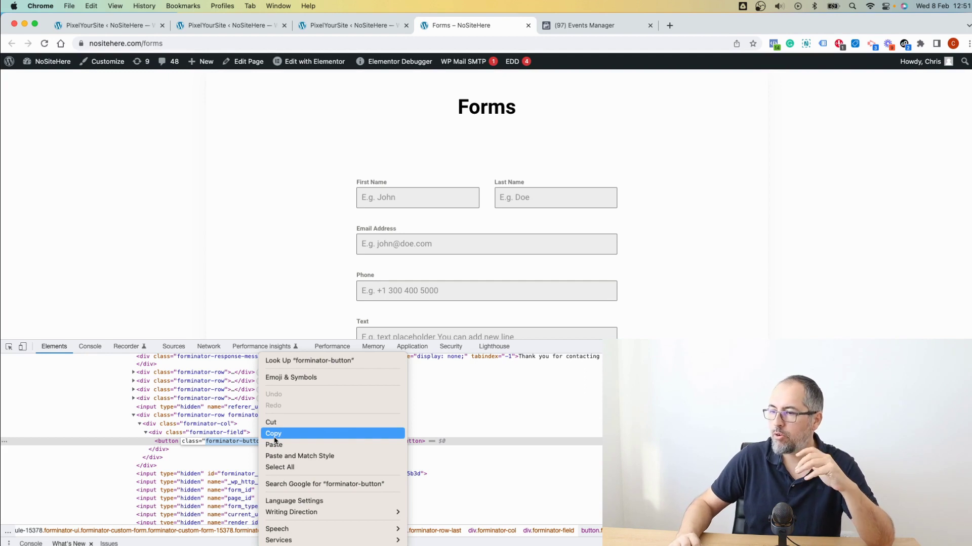
# Copy the class and paste .forminator-button into the event's CSS selector field.
pyautogui.click(275, 437)
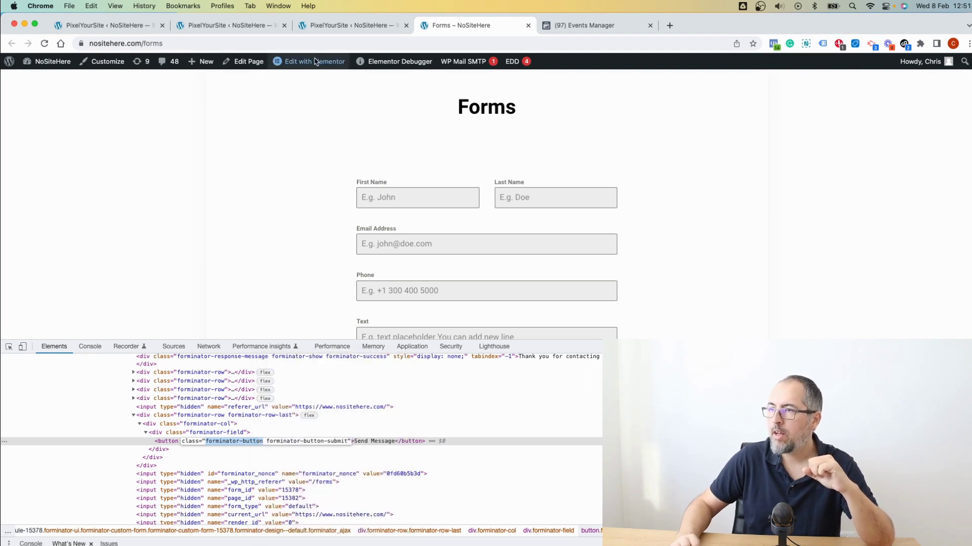
pyautogui.click(328, 24)
pyautogui.click(192, 324)
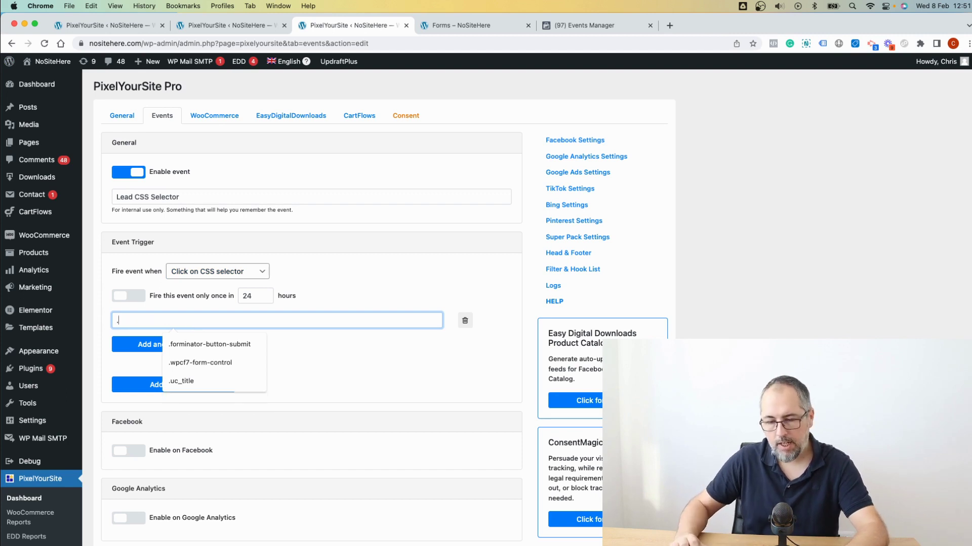
pyautogui.press('super+v')
pyautogui.click(357, 367)
# Enable Facebook for all pixels with event type Lead.
pyautogui.scroll(-5, 364, 365)
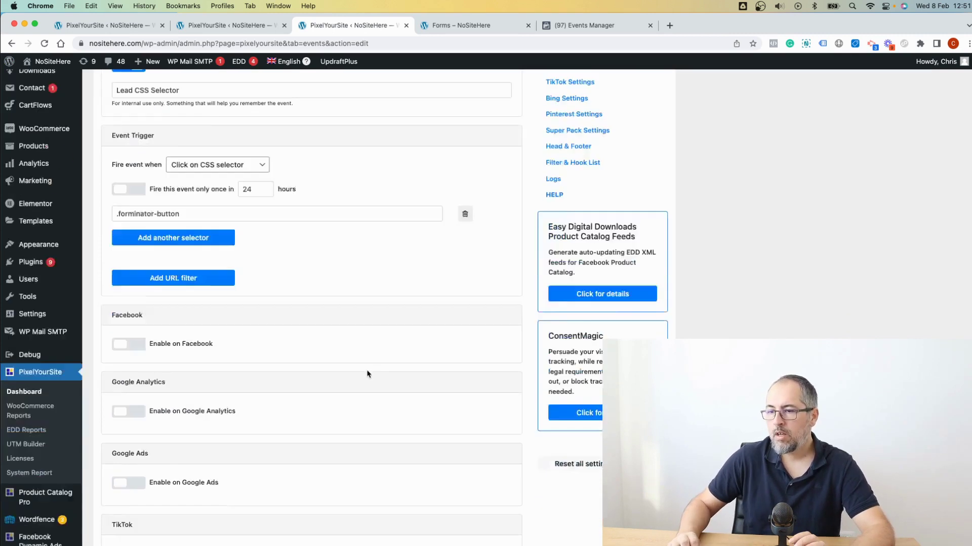
pyautogui.click(130, 227)
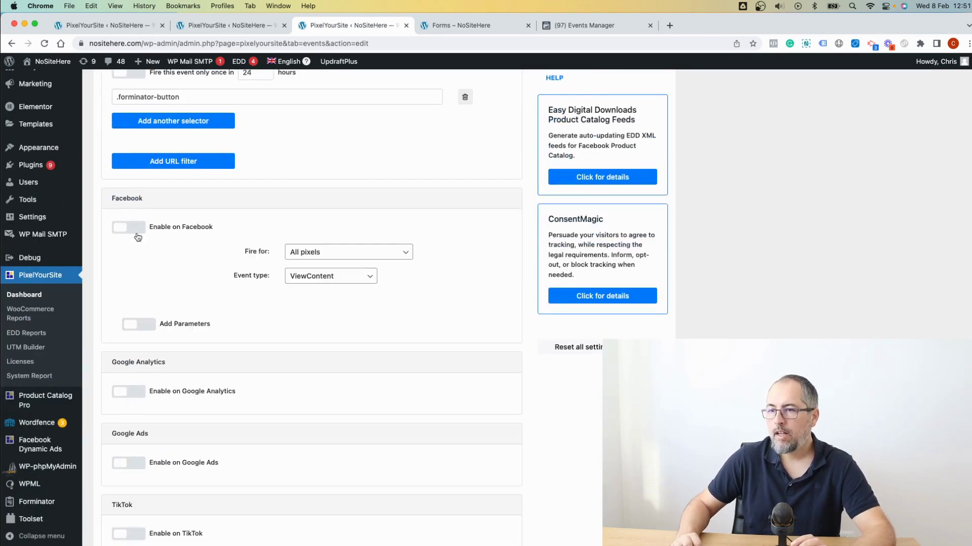
pyautogui.click(303, 260)
pyautogui.click(303, 252)
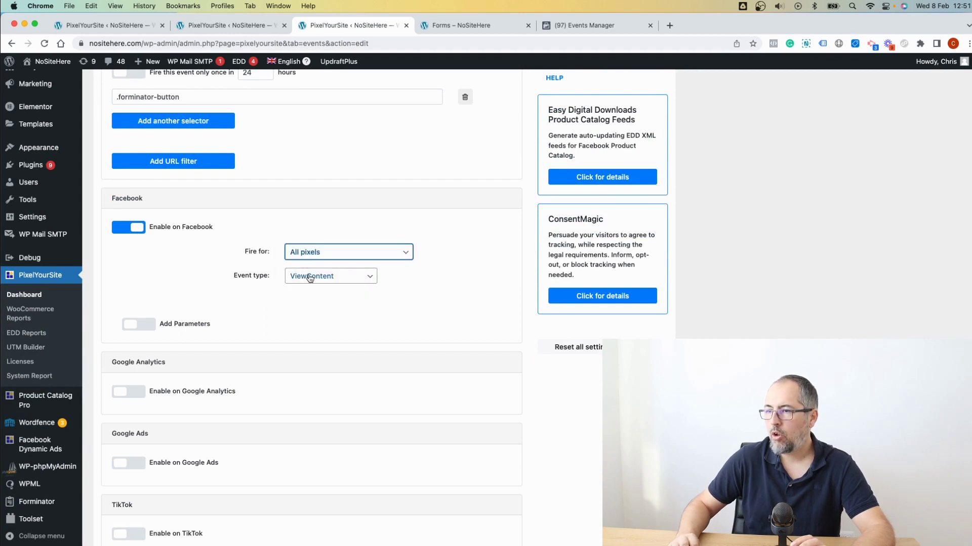
pyautogui.click(304, 276)
pyautogui.click(306, 347)
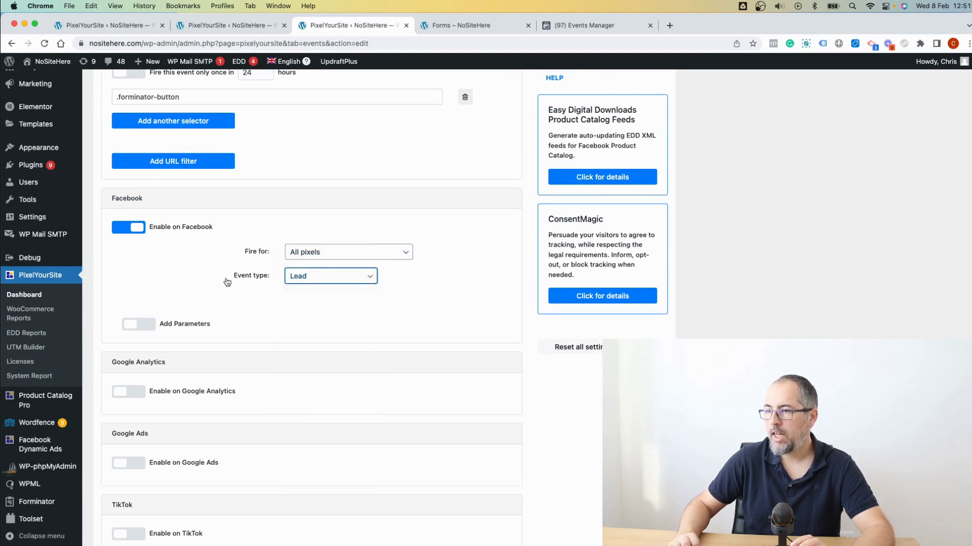
# Limit the event to firing once every 24 hours and save it.
pyautogui.scroll(3, 249, 228)
pyautogui.scroll(3, 249, 228)
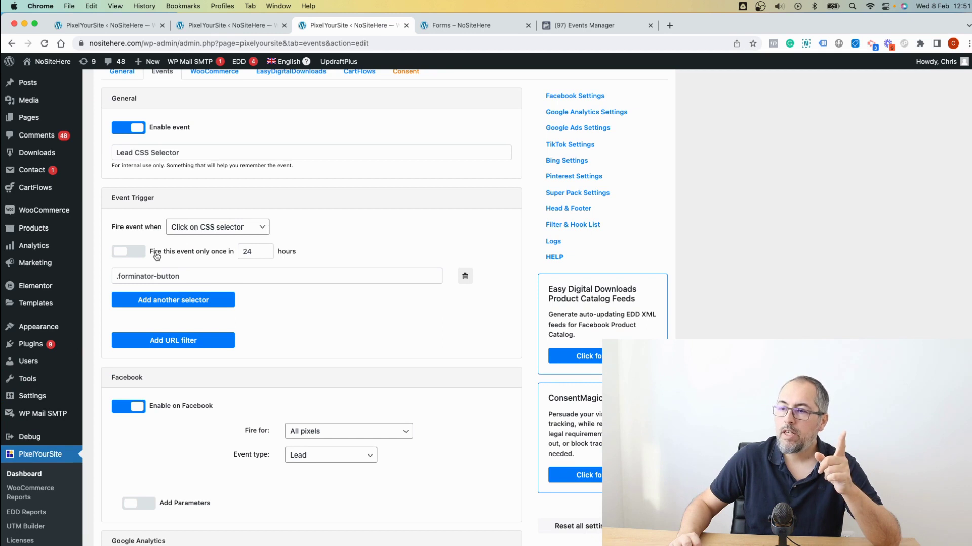
pyautogui.click(137, 254)
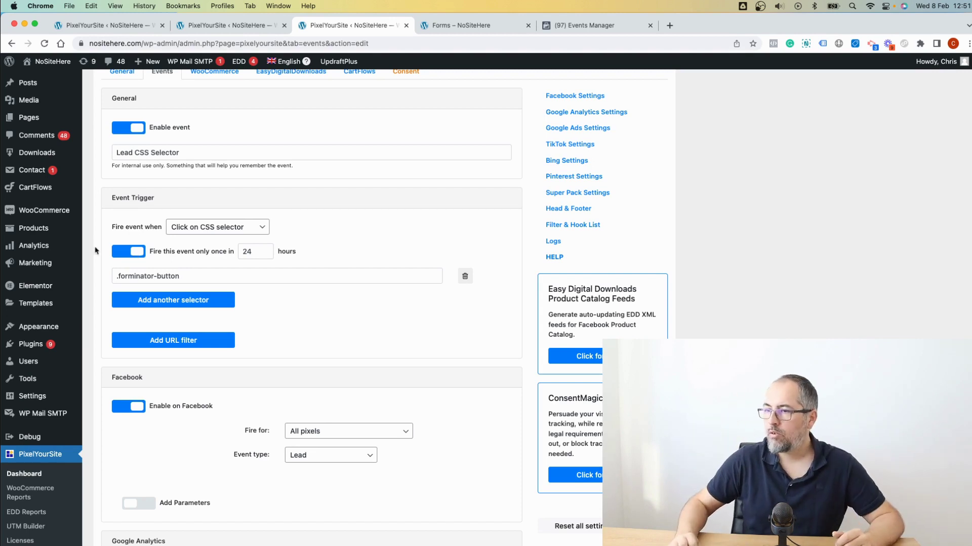
pyautogui.scroll(-15, 374, 251)
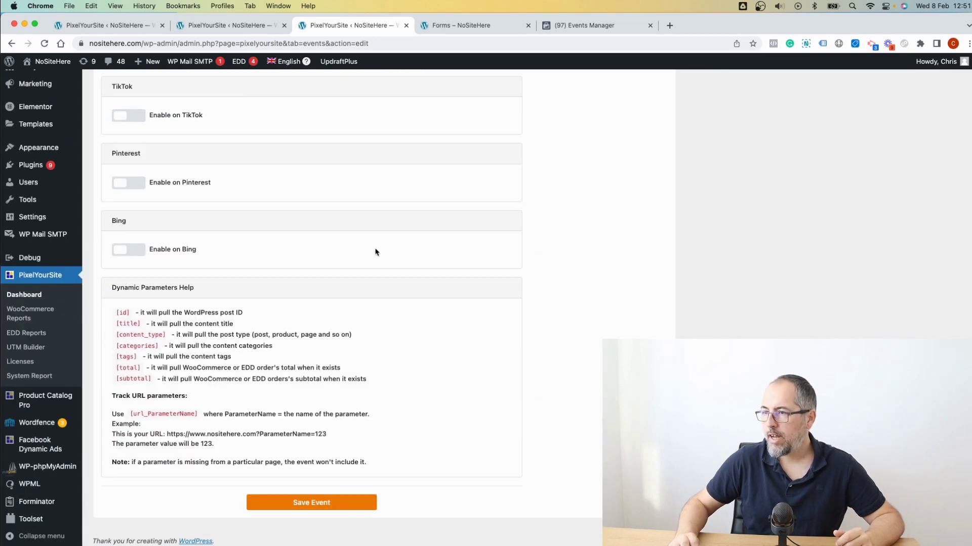
pyautogui.click(319, 508)
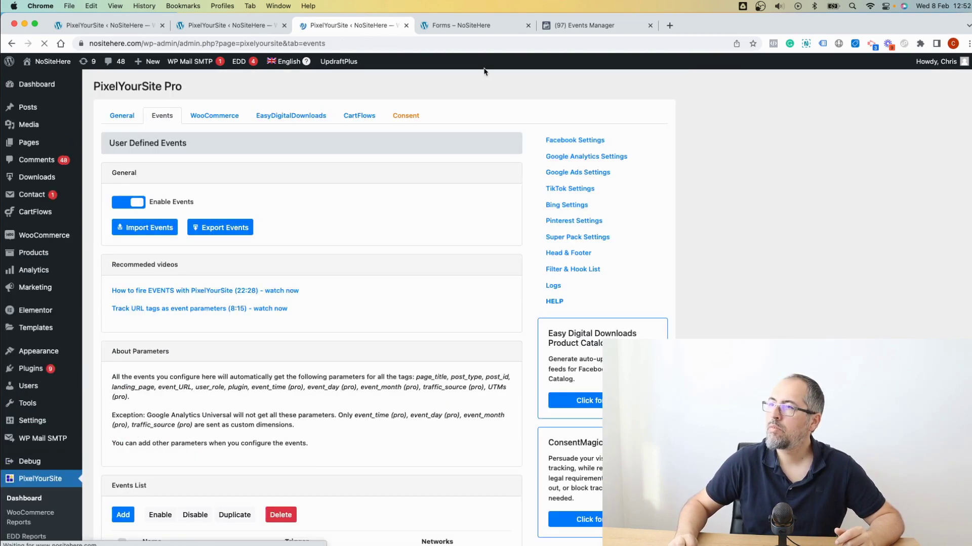
# Reload the Forms page, close DevTools and autofill the contact form with a saved contact.
pyautogui.hotkey('ctrl', 'Tab')
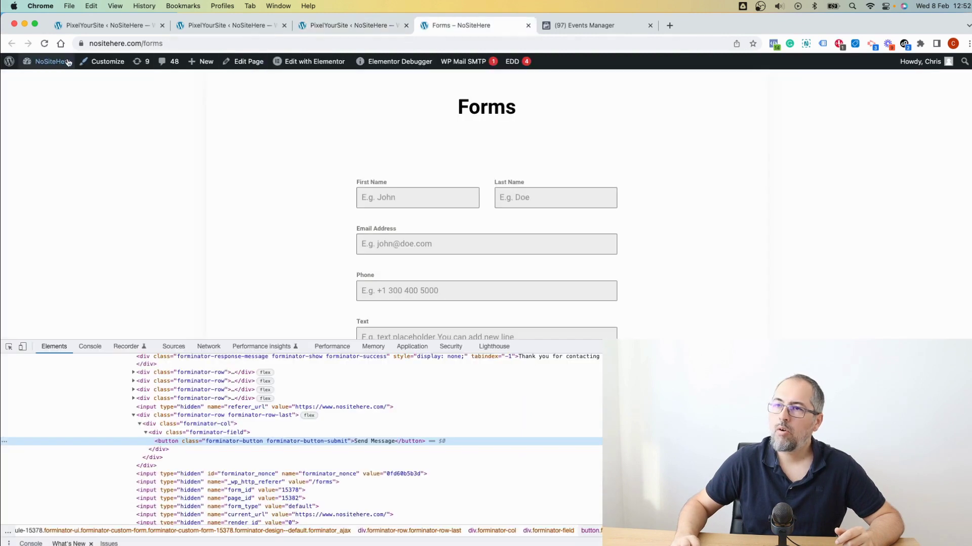
pyautogui.click(44, 44)
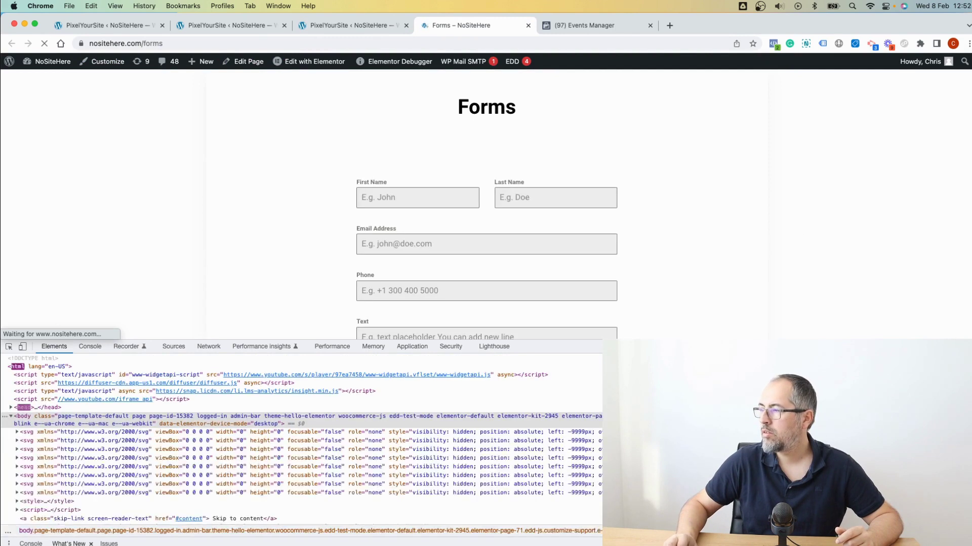
pyautogui.press('super+alt+i')
pyautogui.click(418, 198)
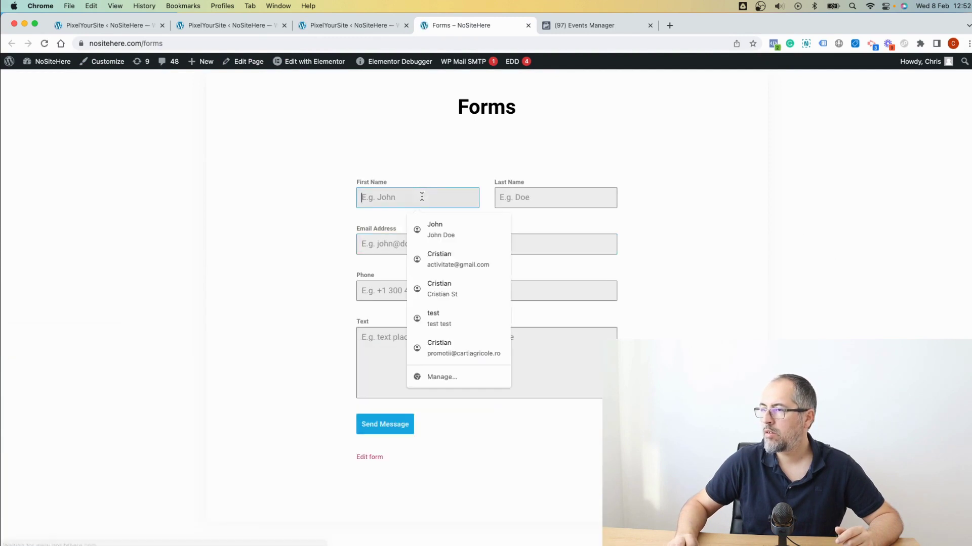
pyautogui.click(433, 230)
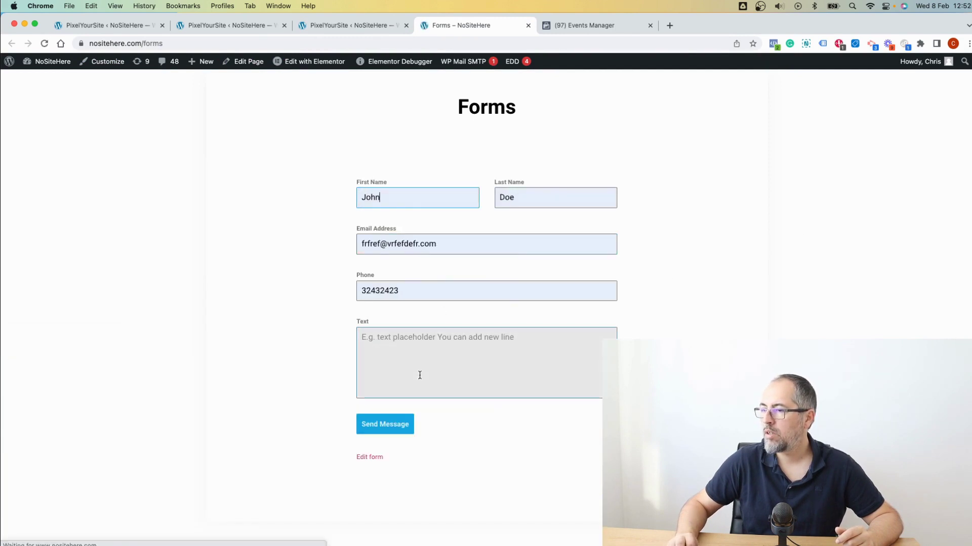
# Send the form and confirm Meta Pixel Helper lists the Lead event, expanding its details.
pyautogui.click(774, 44)
pyautogui.click(775, 46)
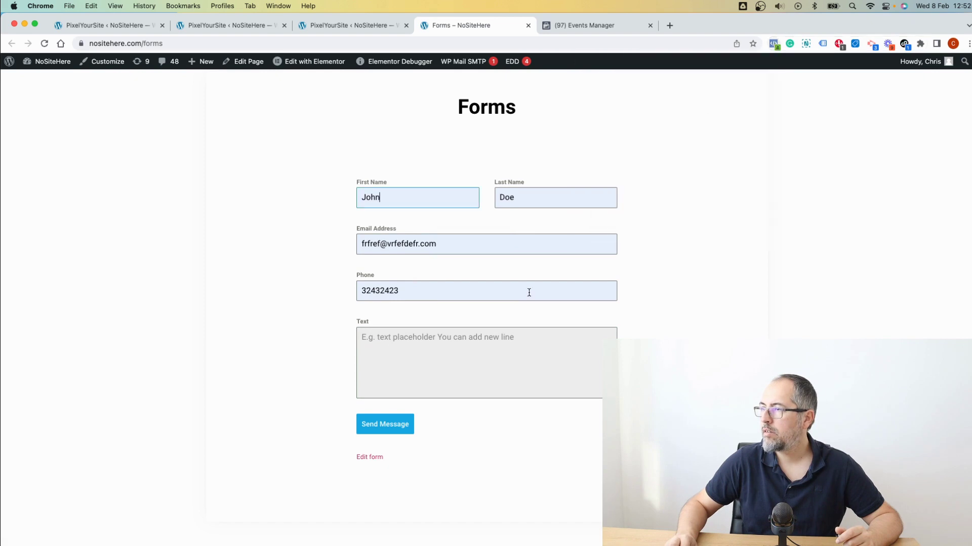
pyautogui.click(377, 430)
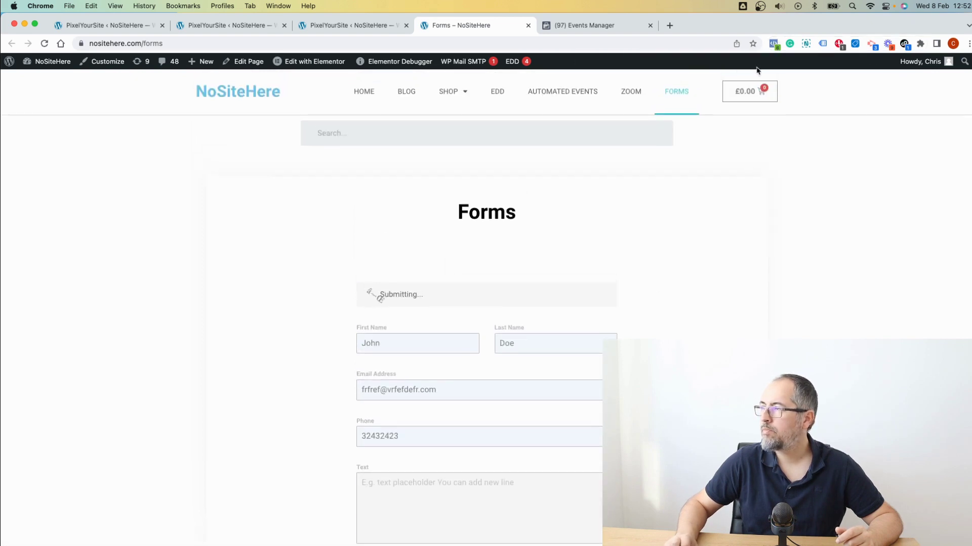
pyautogui.click(773, 44)
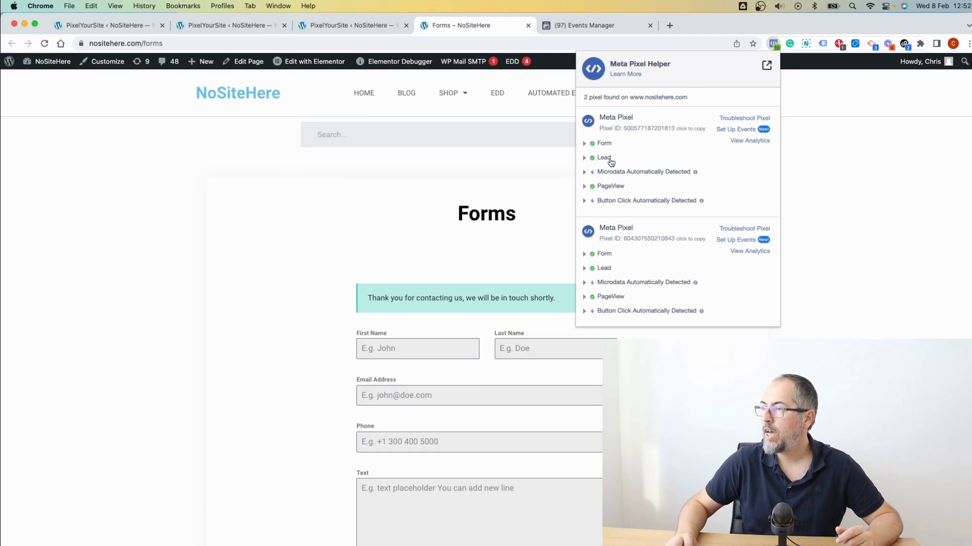
pyautogui.click(606, 159)
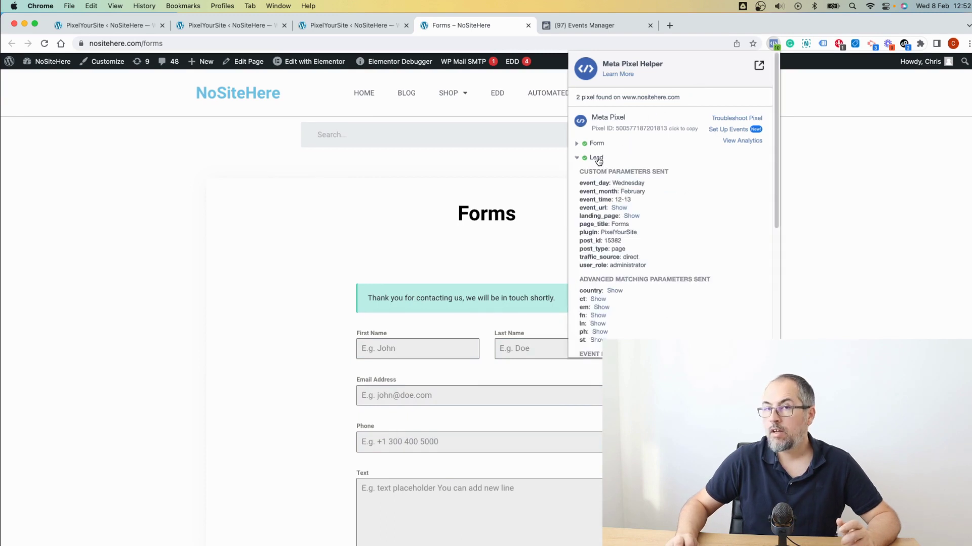
# Collapse the Lead entry and dismiss the Meta Pixel Helper popup.
pyautogui.click(597, 158)
pyautogui.click(427, 201)
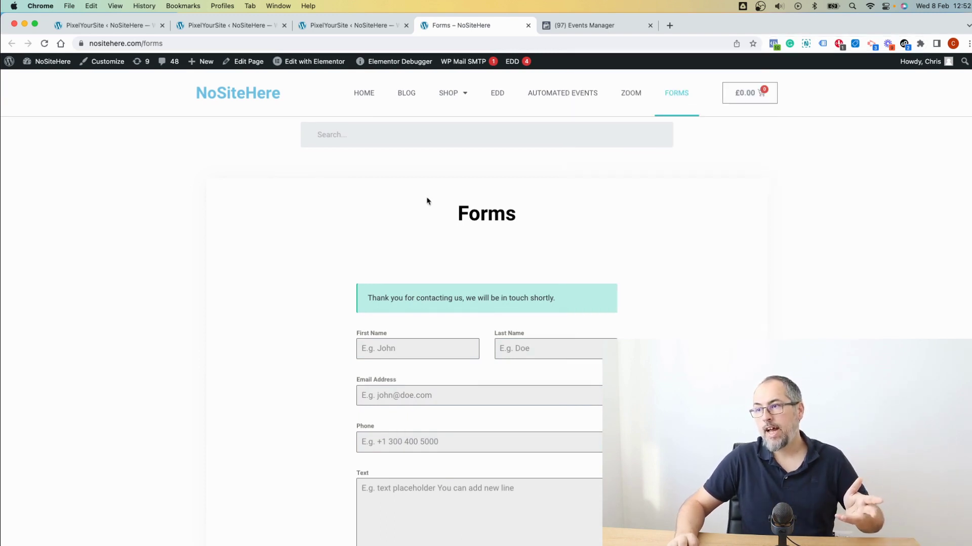